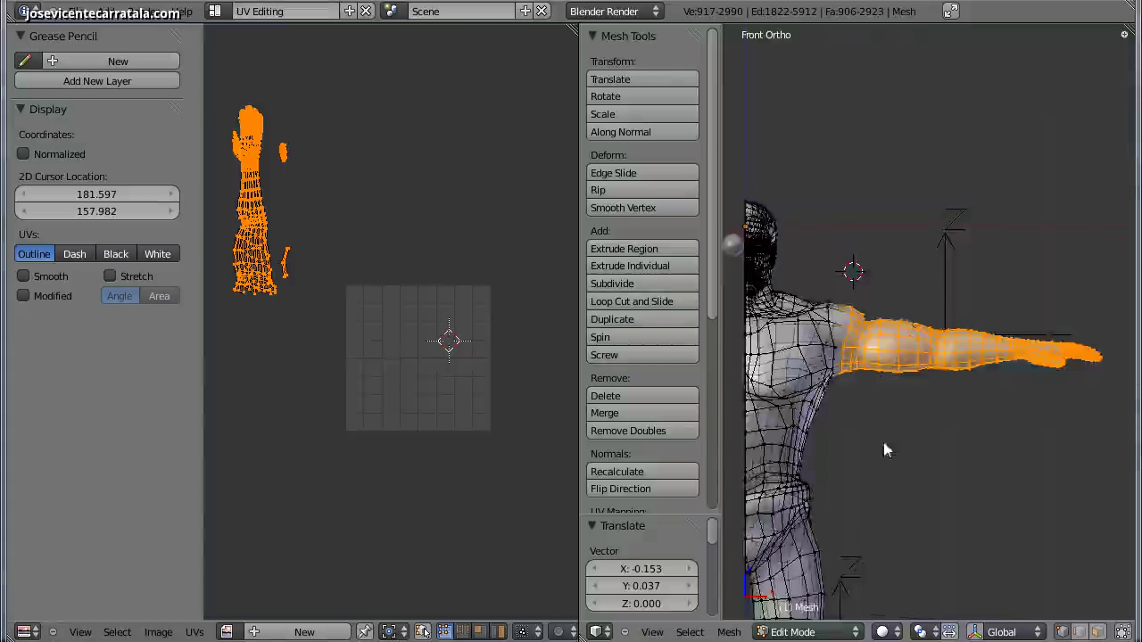
# Orbit around the figure, then return to front view zoomed on the upper body.
pyautogui.moveTo(882, 446); pyautogui.dragTo(908, 259, button='middle')
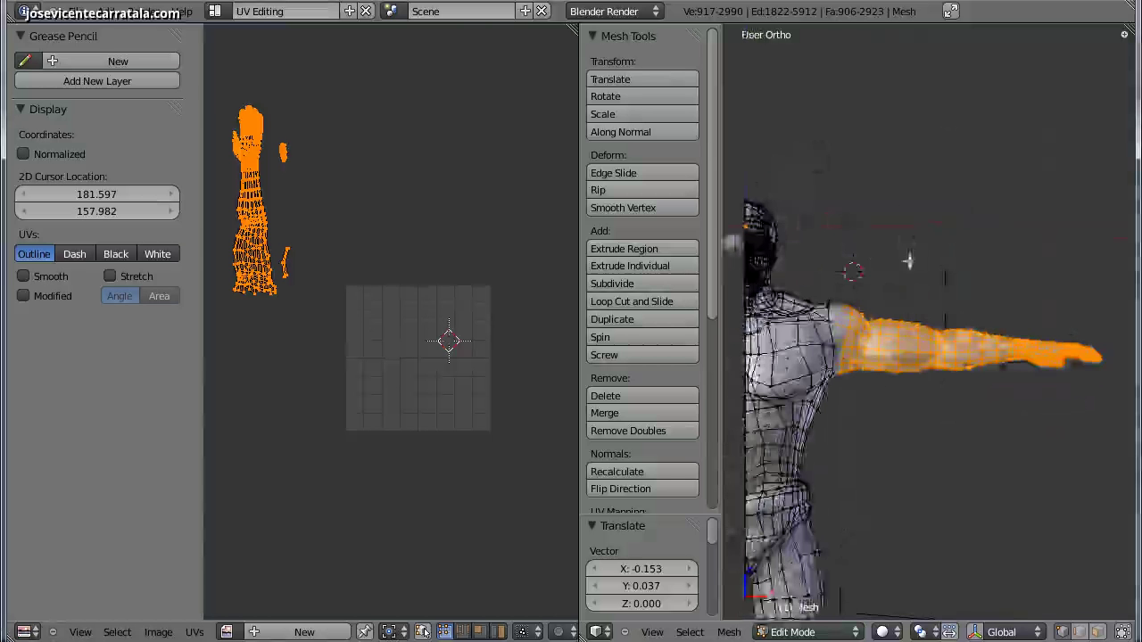
pyautogui.press('KP_1')
pyautogui.moveTo(907, 258)
pyautogui.keyDown('ctrl'); pyautogui.mouseDown(button='middle')
pyautogui.moveTo(906, 315)
pyautogui.moveTo(919, 331)
pyautogui.mouseUp(button='middle'); pyautogui.keyUp('ctrl')
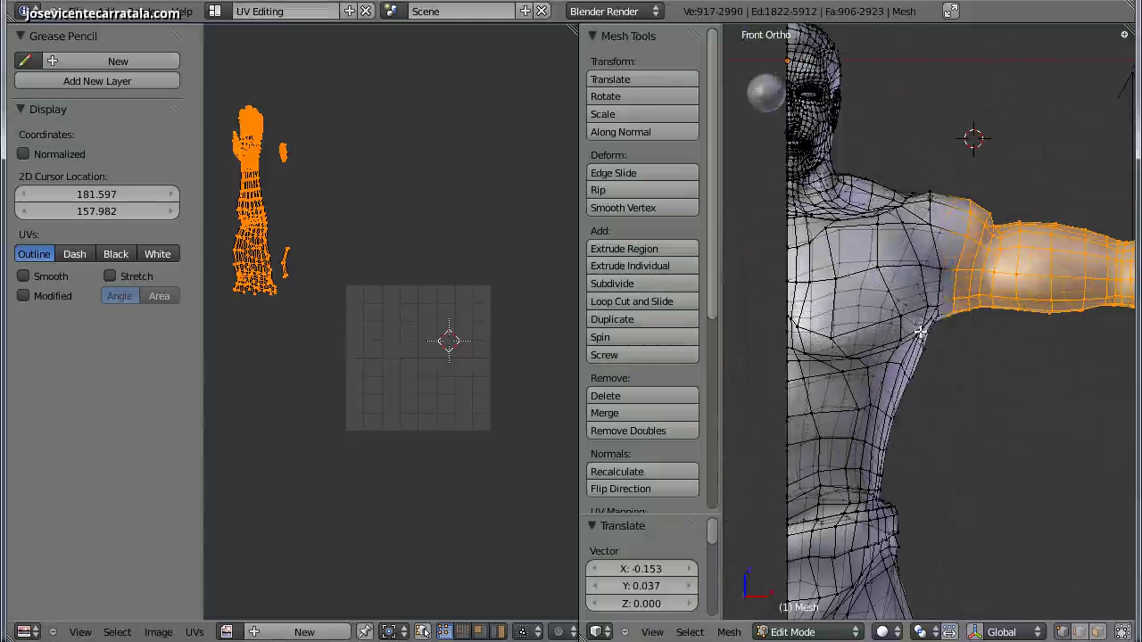
# Box-select the torso faces and add the upper torso faces near the neck.
pyautogui.press('b')
pyautogui.moveTo(778, 191)
pyautogui.mouseDown()
pyautogui.moveTo(946, 438)
pyautogui.moveTo(936, 494)
pyautogui.mouseUp()
pyautogui.press('b')
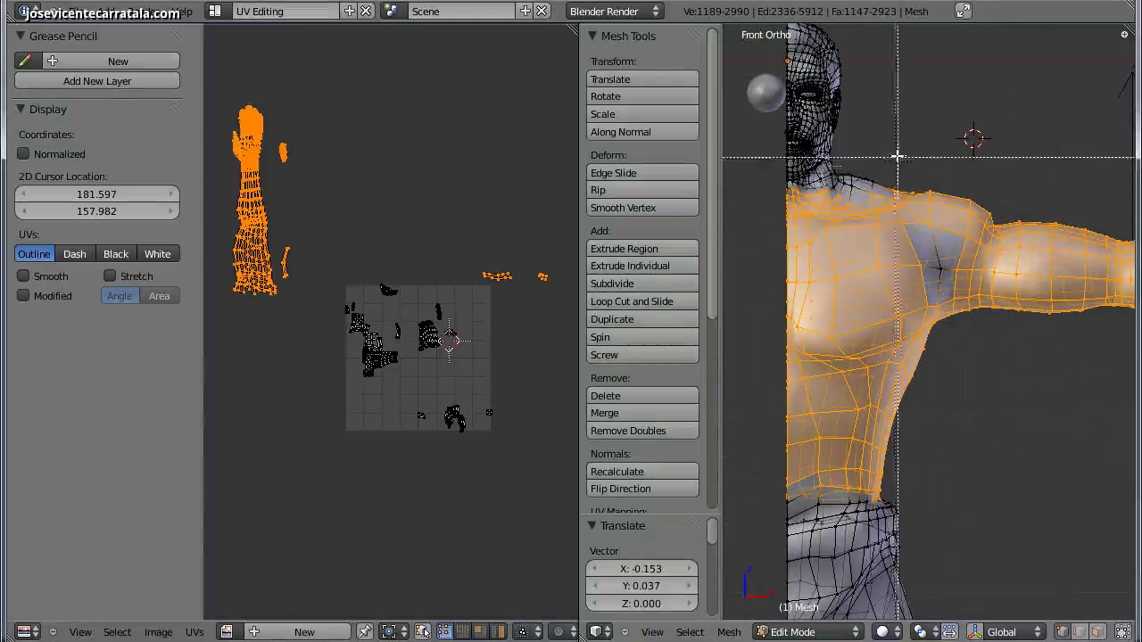
pyautogui.moveTo(894, 155); pyautogui.dragTo(836, 212)
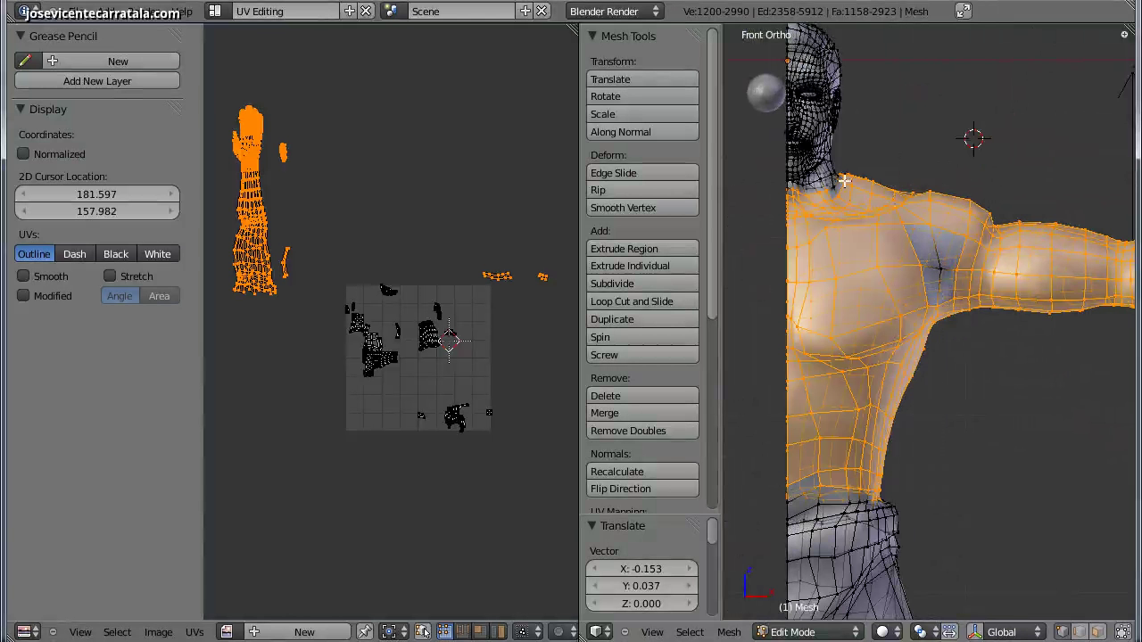
pyautogui.scroll(3, 839, 185)
pyautogui.scroll(-4, 847, 284)
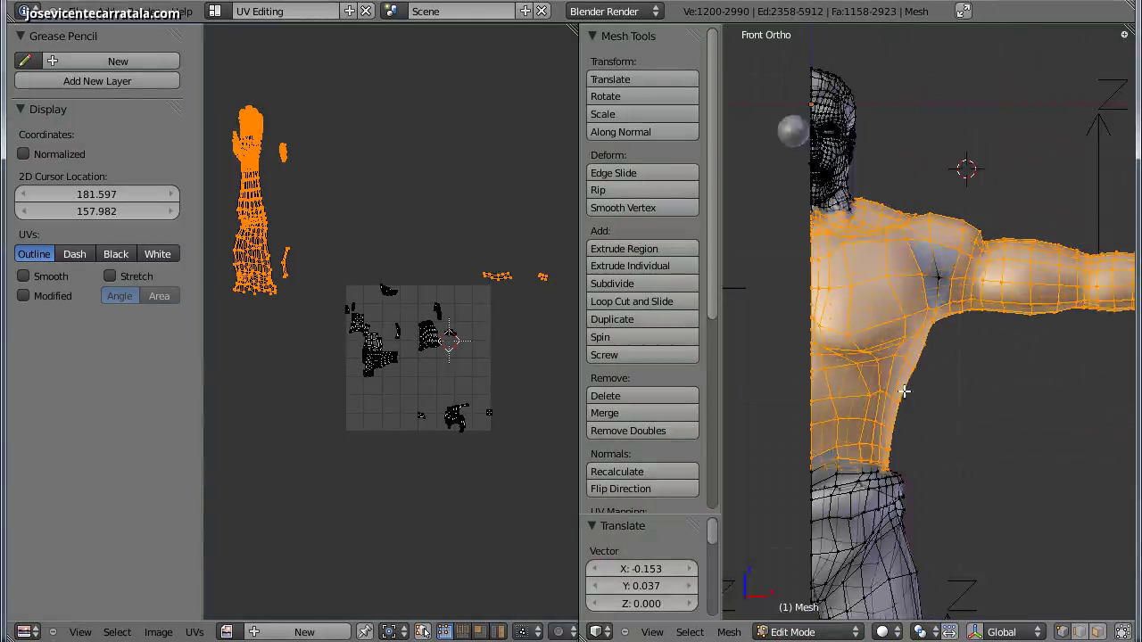
pyautogui.moveTo(903, 390)
pyautogui.keyDown('shift'); pyautogui.mouseDown(button='middle')
pyautogui.moveTo(917, 200)
pyautogui.moveTo(891, 306)
pyautogui.moveTo(898, 297)
pyautogui.mouseUp(button='middle'); pyautogui.keyUp('shift')
# Deselect the mesh, box-select the torso, then clear that selection again.
pyautogui.press('a')
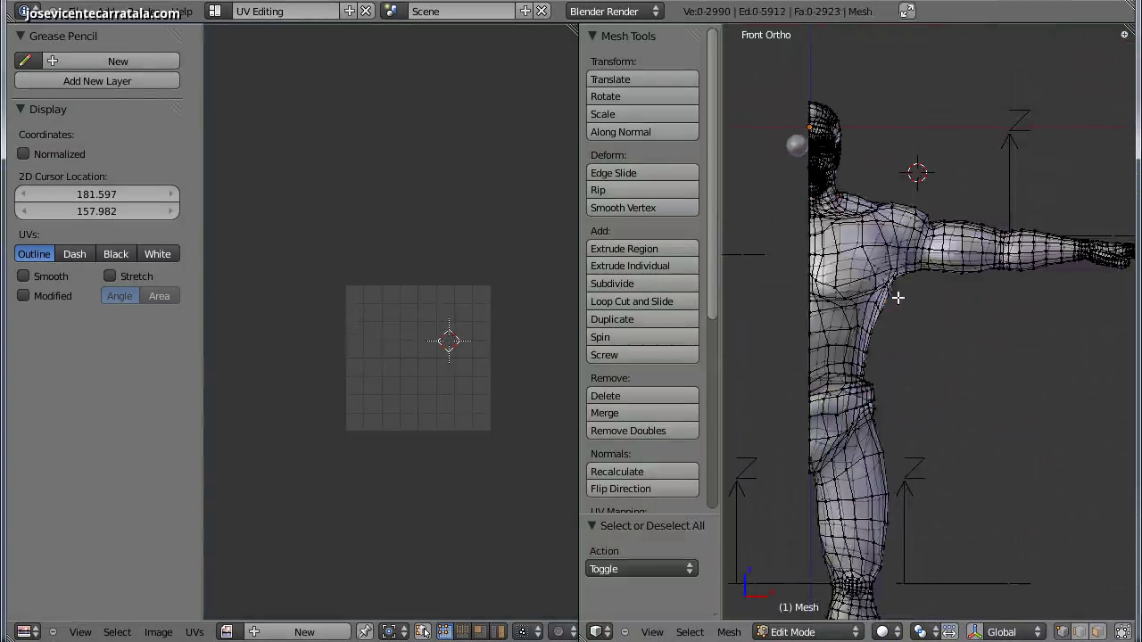
pyautogui.press('b')
pyautogui.moveTo(901, 187); pyautogui.dragTo(788, 399)
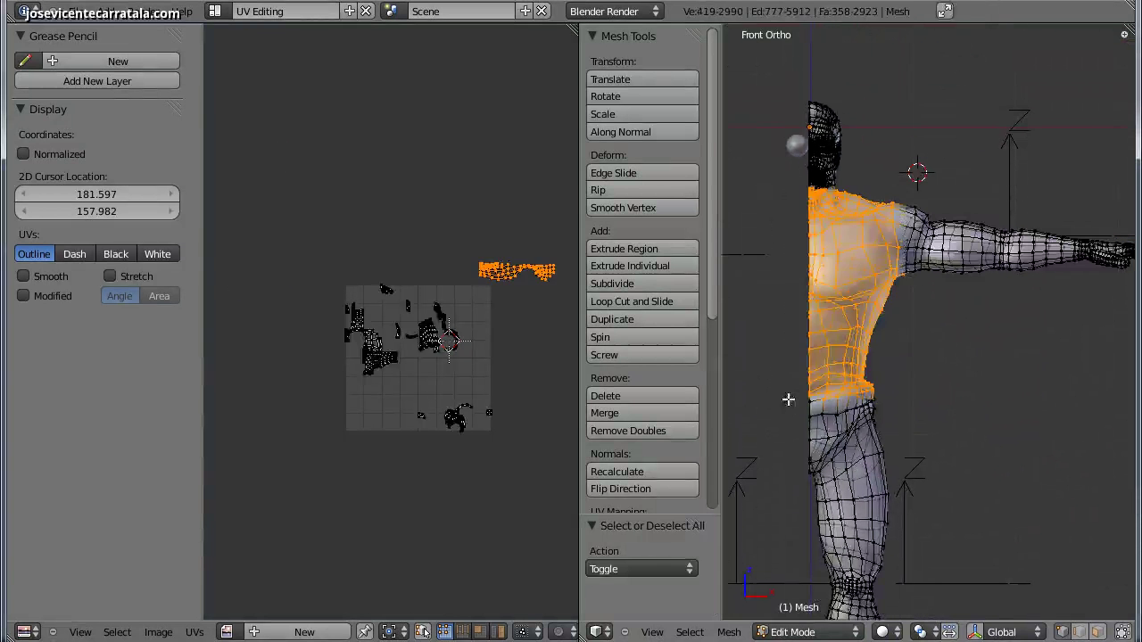
pyautogui.press('a')
pyautogui.scroll(3, 838, 337)
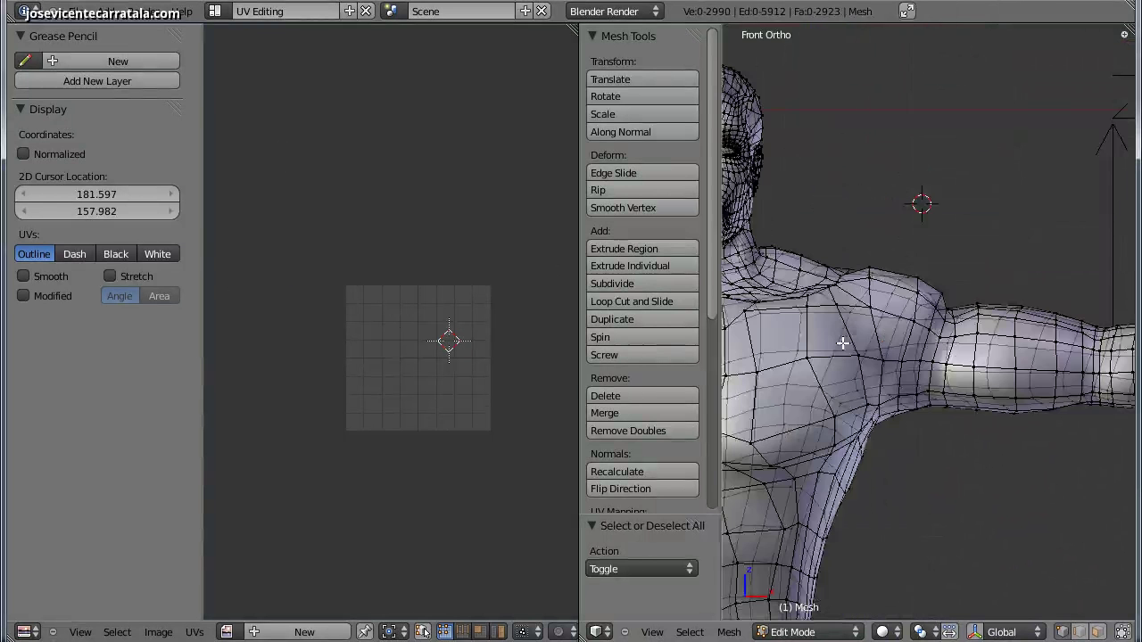
pyautogui.scroll(2, 872, 312)
# Box-select the chest and torso side, adding the shoulder and neck faces.
pyautogui.press('b')
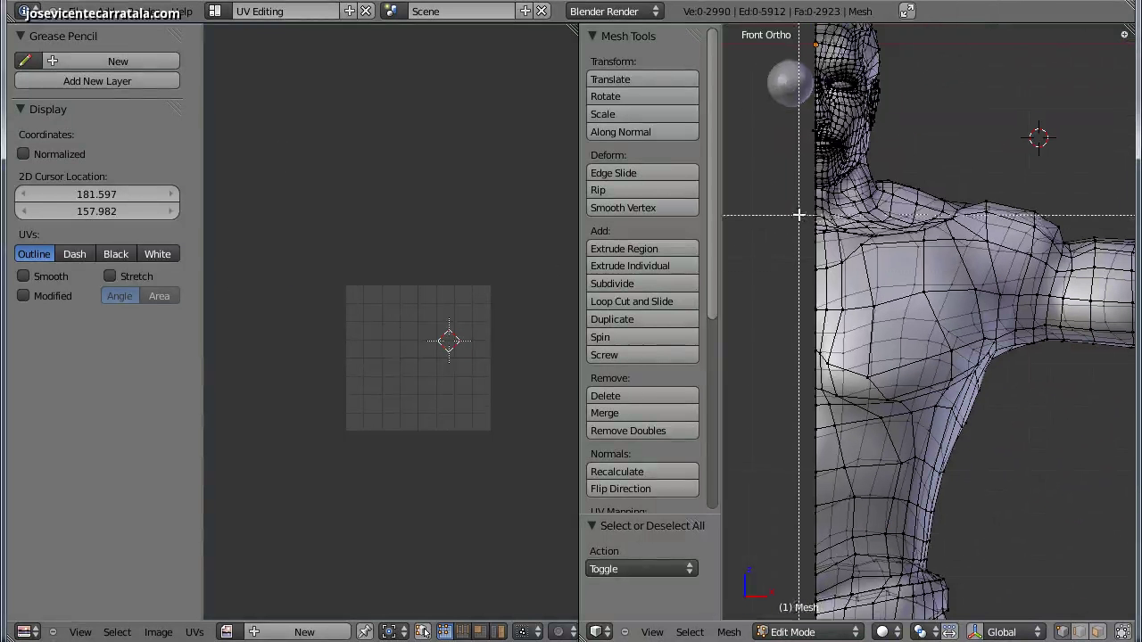
pyautogui.moveTo(799, 215); pyautogui.dragTo(995, 610)
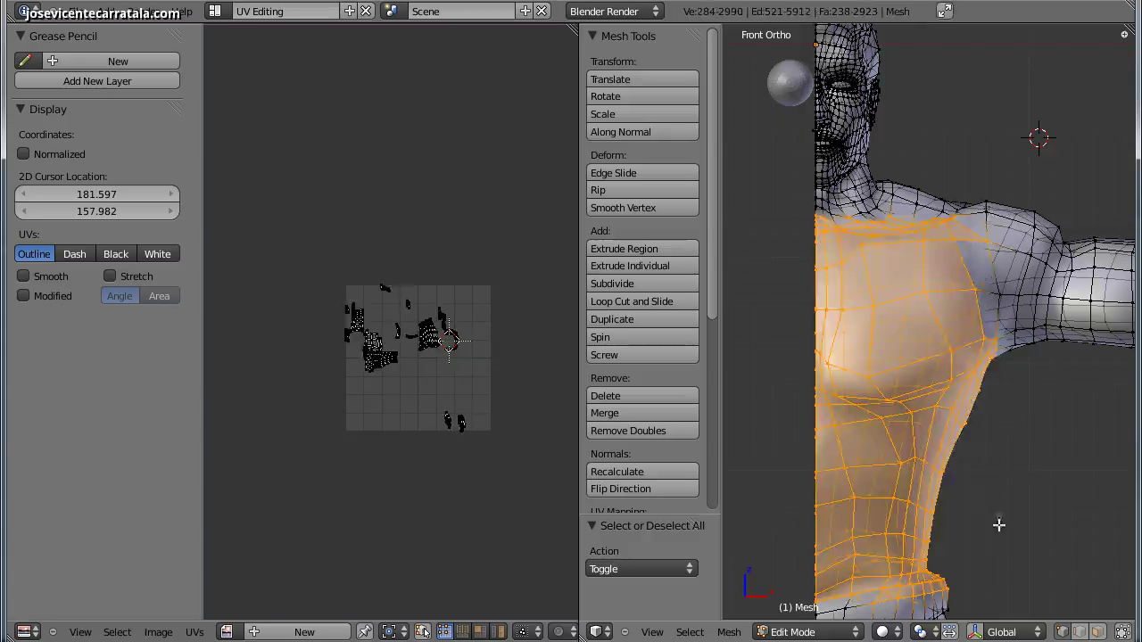
pyautogui.press('b')
pyautogui.moveTo(959, 183); pyautogui.dragTo(1008, 308)
pyautogui.press('b')
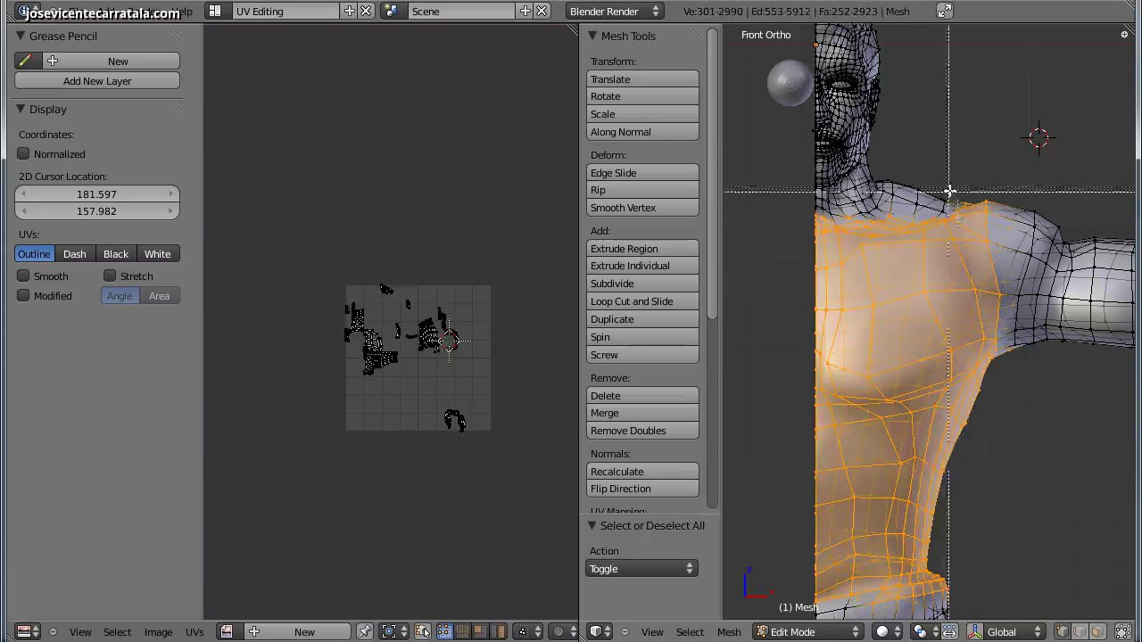
pyautogui.moveTo(963, 165); pyautogui.dragTo(875, 259)
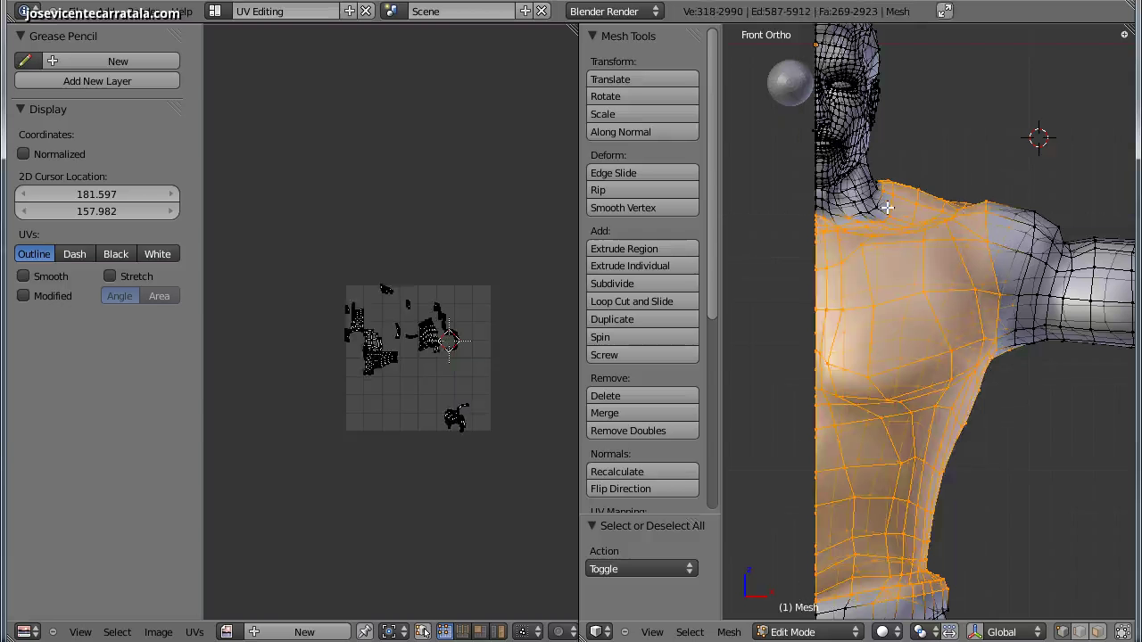
pyautogui.press('b')
pyautogui.moveTo(881, 209); pyautogui.dragTo(848, 235)
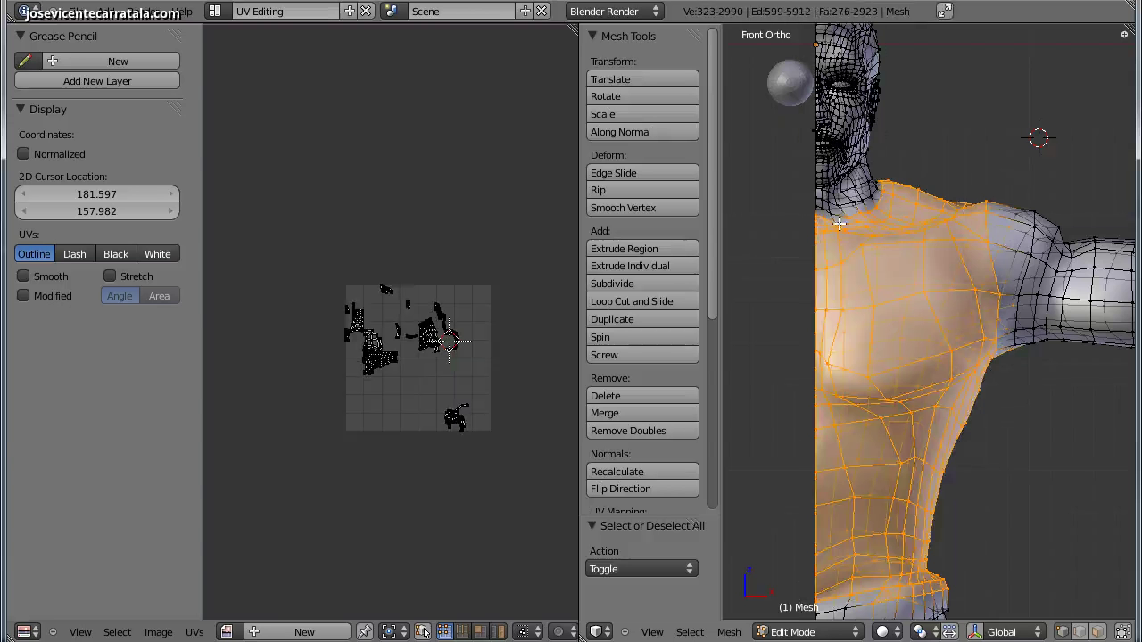
# Add the hips and legs to the selection, reaching 933 of 2923 faces.
pyautogui.scroll(-2, 838, 223)
pyautogui.scroll(-2, 840, 232)
pyautogui.scroll(-1, 842, 241)
pyautogui.press('b')
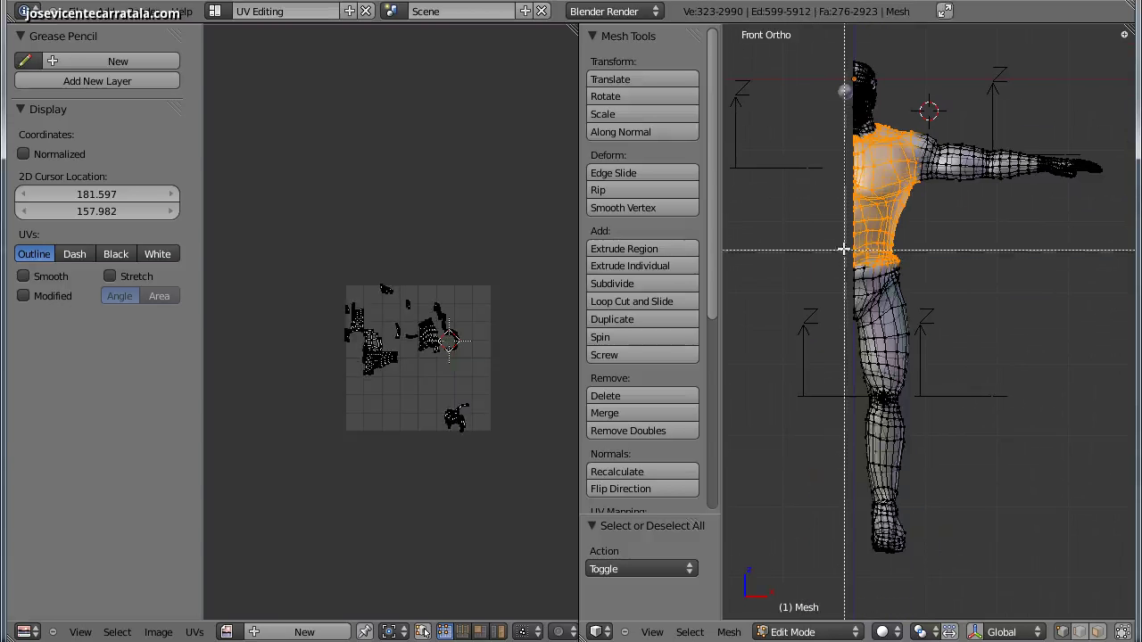
pyautogui.moveTo(844, 250); pyautogui.dragTo(917, 553)
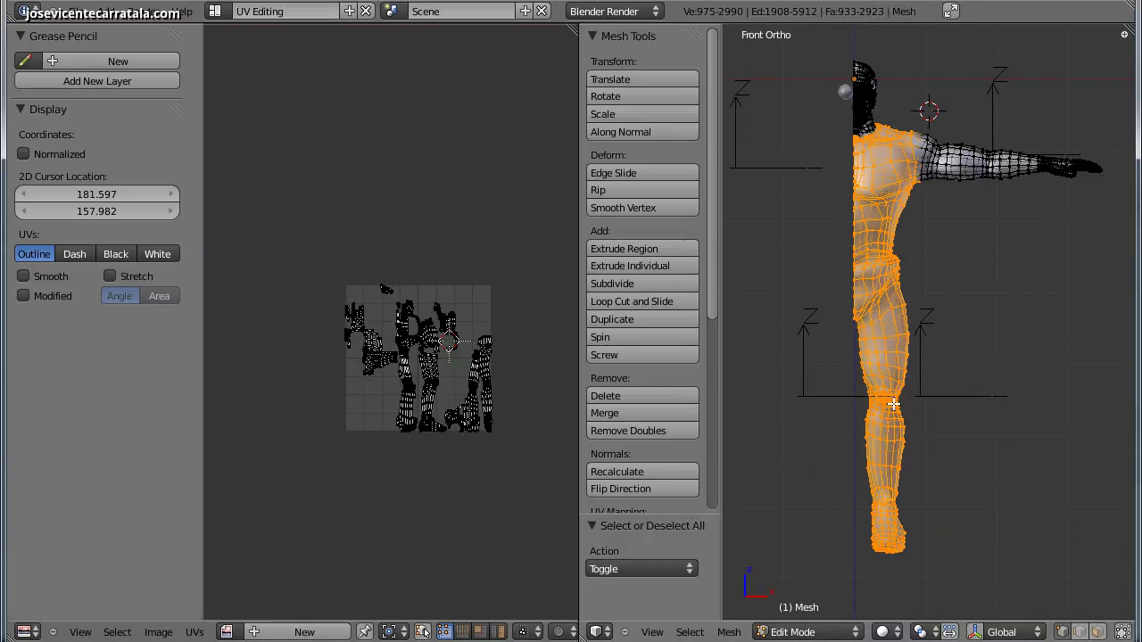
# Smart UV Project the selected torso and legs into UV islands.
pyautogui.press('u')
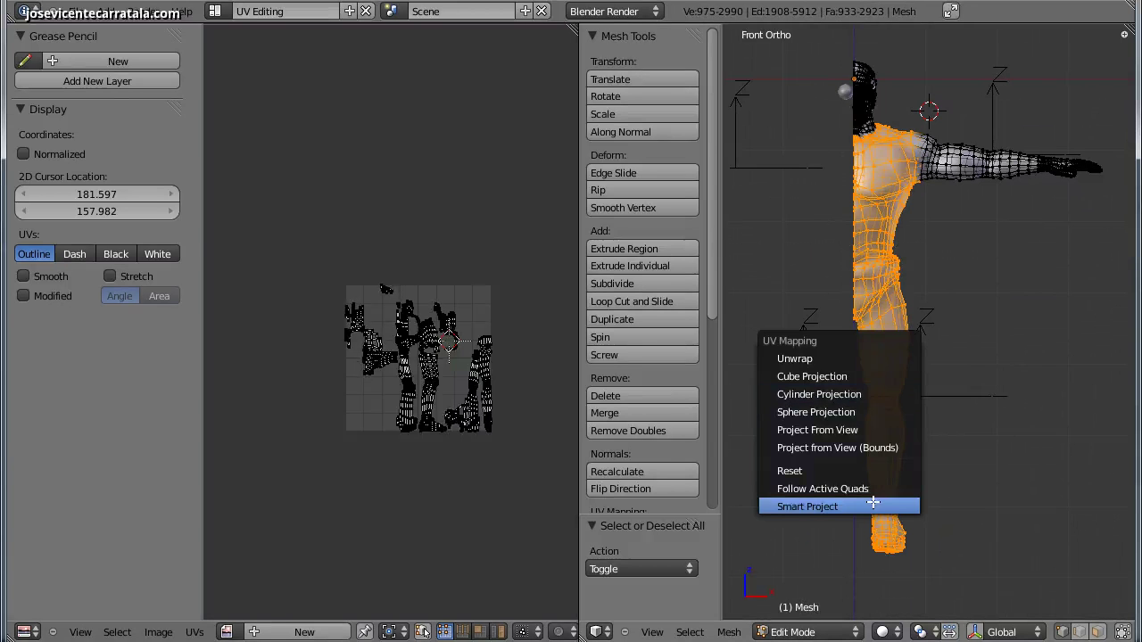
pyautogui.click(871, 504)
pyautogui.scroll(2, 873, 374)
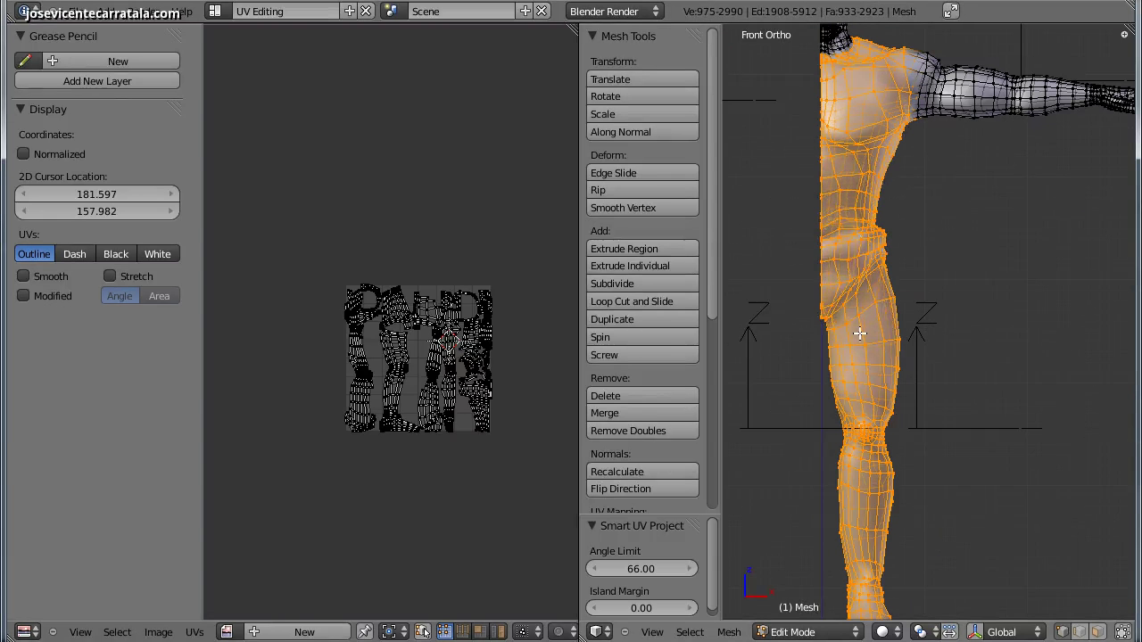
# Re-unwrap the selection into one large Angle Based island and frame the UV tile.
pyautogui.press('u')
pyautogui.click(869, 184)
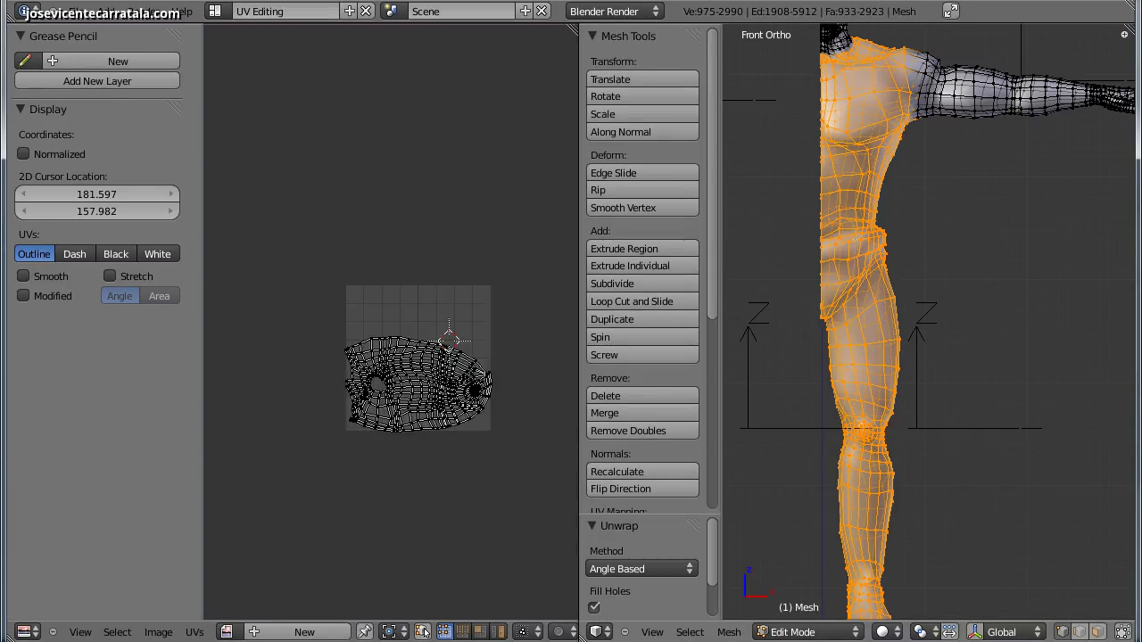
pyautogui.scroll(1, 446, 454)
pyautogui.scroll(2, 459, 453)
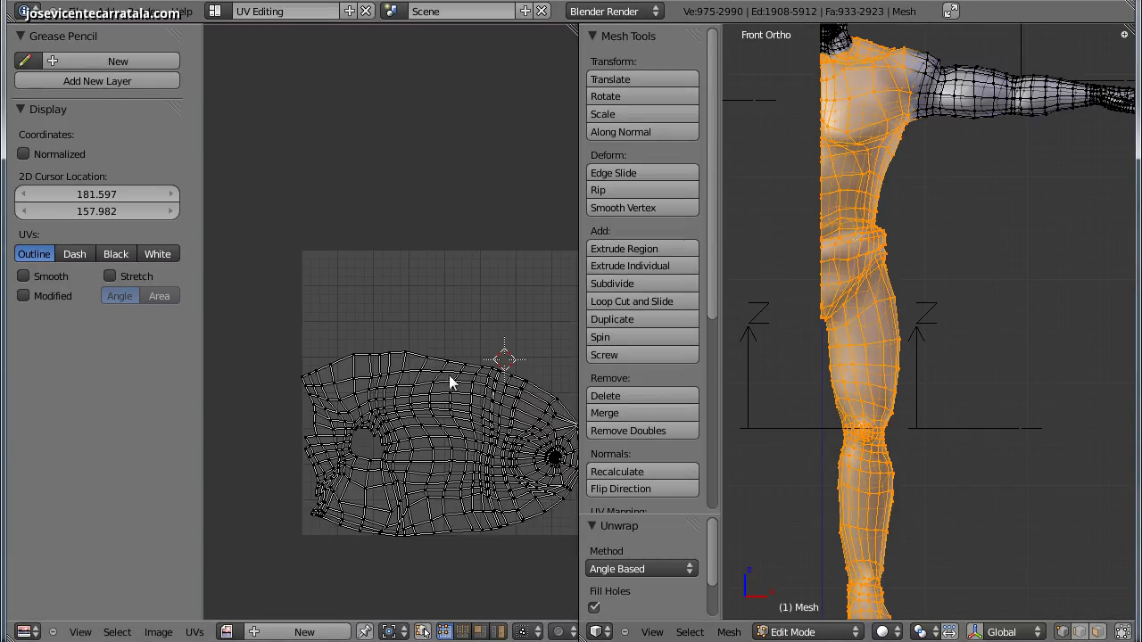
pyautogui.moveTo(462, 441); pyautogui.dragTo(408, 371, button='middle')
pyautogui.scroll(2, 409, 373)
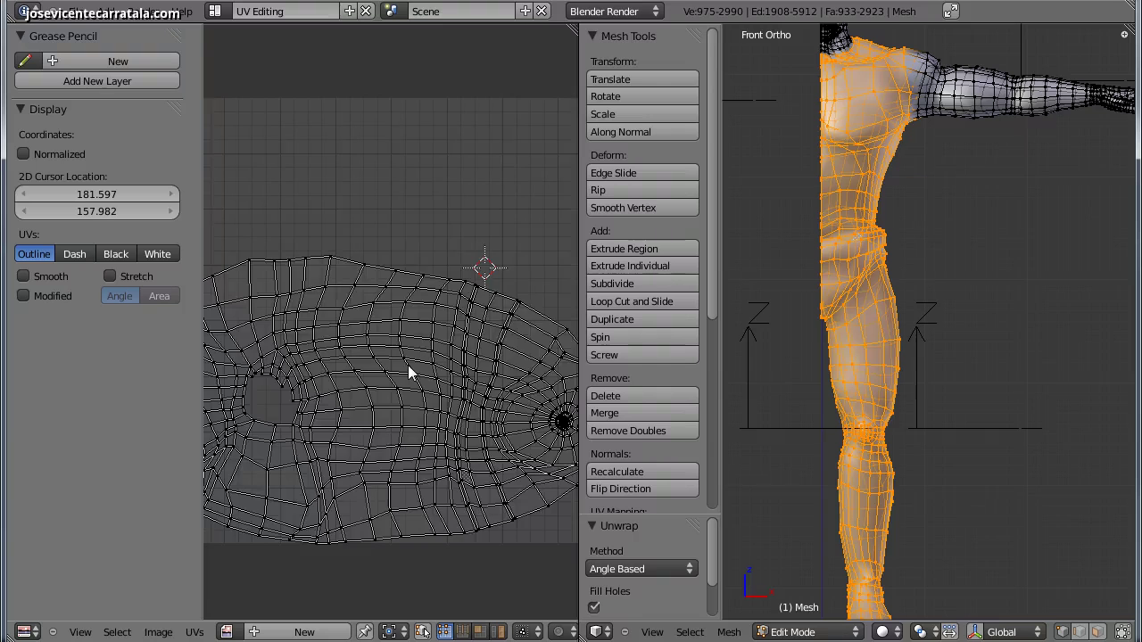
pyautogui.press('Home')
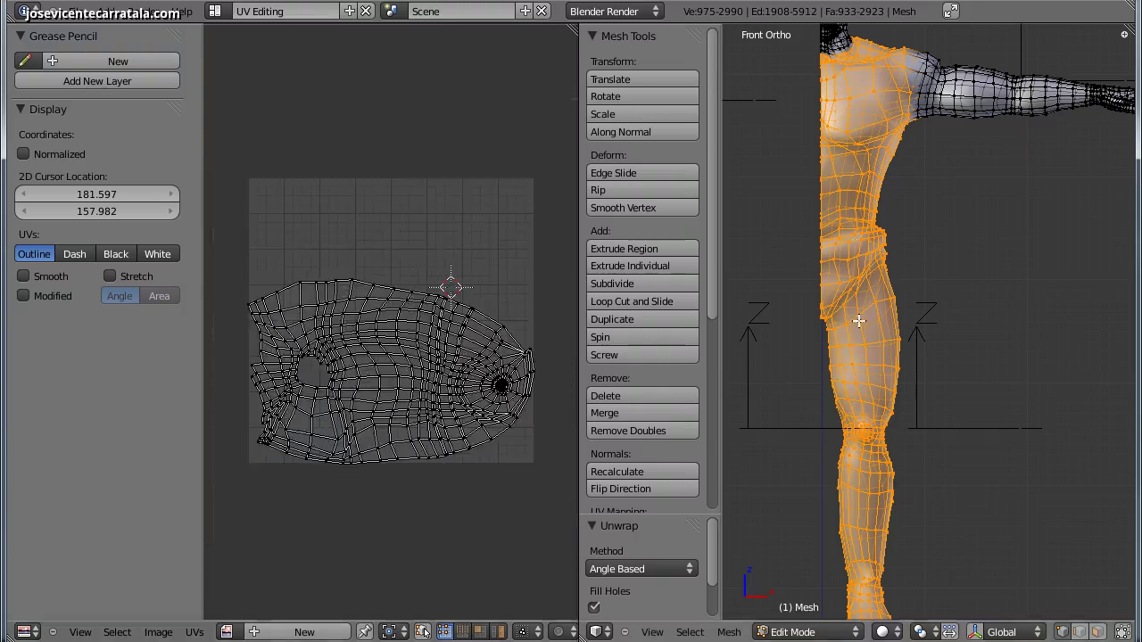
# Re-project the torso and legs with Smart UV Project and inspect the islands.
pyautogui.press('u')
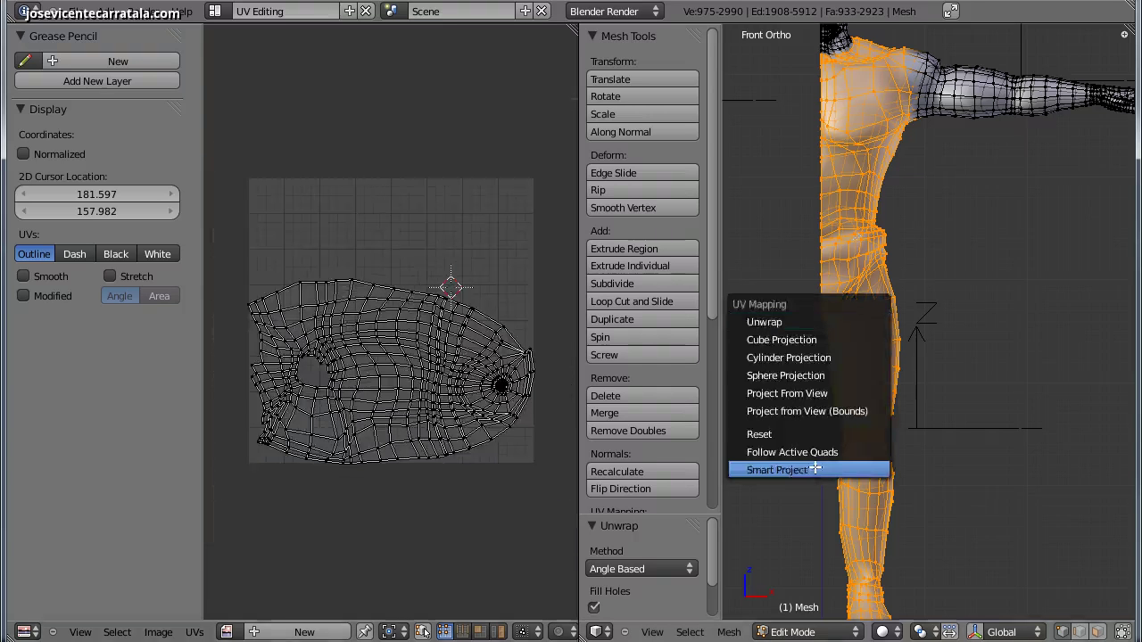
pyautogui.click(814, 469)
pyautogui.scroll(-2, 394, 420)
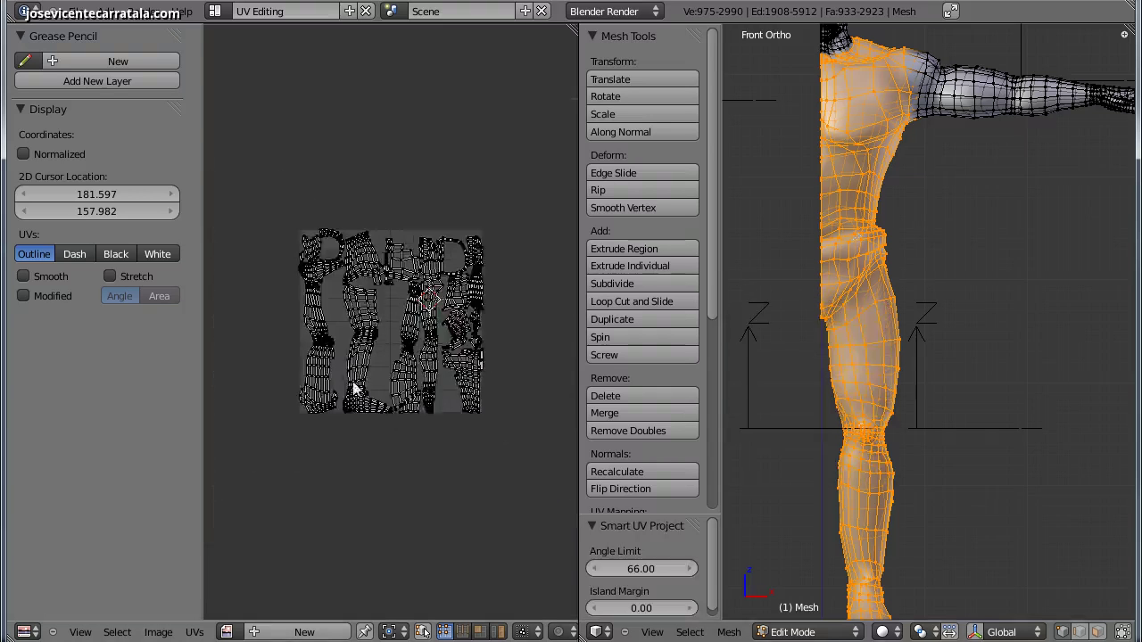
pyautogui.scroll(4, 308, 370)
pyautogui.scroll(-1, 364, 367)
pyautogui.scroll(-1, 485, 369)
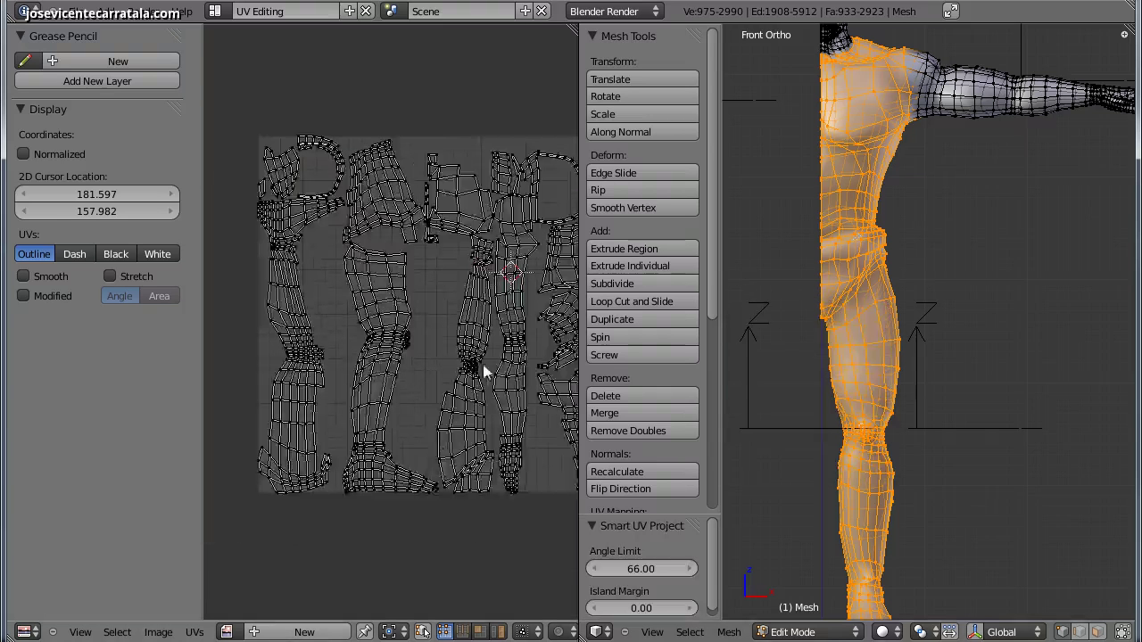
pyautogui.scroll(-1, 451, 377)
pyautogui.scroll(-1, 448, 378)
pyautogui.scroll(2, 449, 377)
pyautogui.scroll(-1, 446, 377)
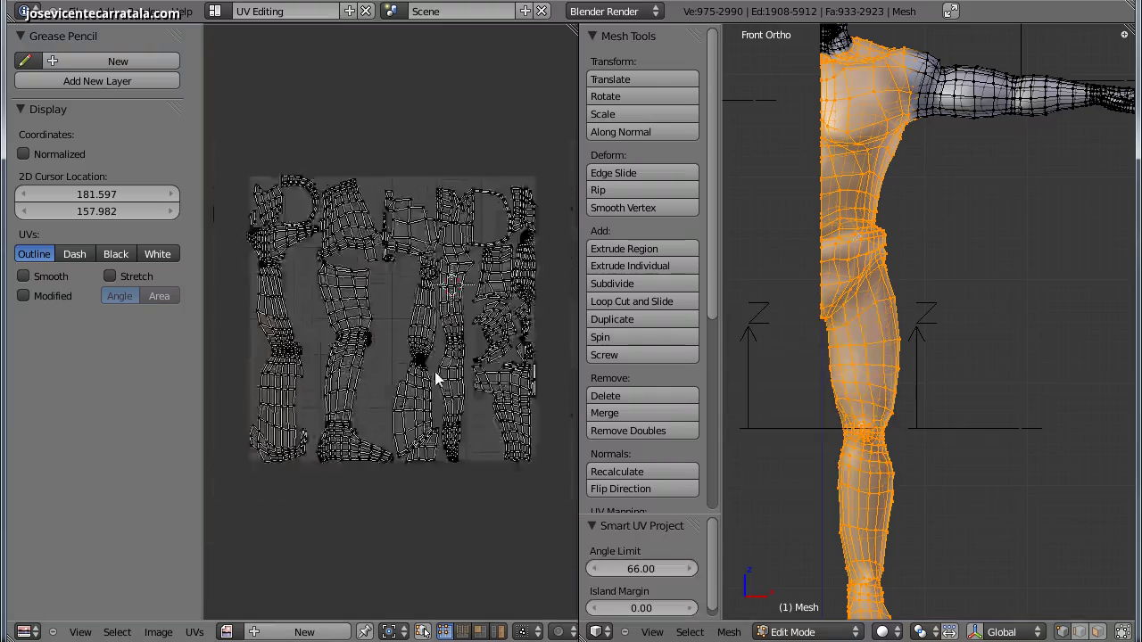
pyautogui.scroll(-1, 434, 377)
pyautogui.moveTo(435, 368); pyautogui.dragTo(437, 335, button='middle')
# Select all the UV islands and move them one tile down, below the square.
pyautogui.press('a')
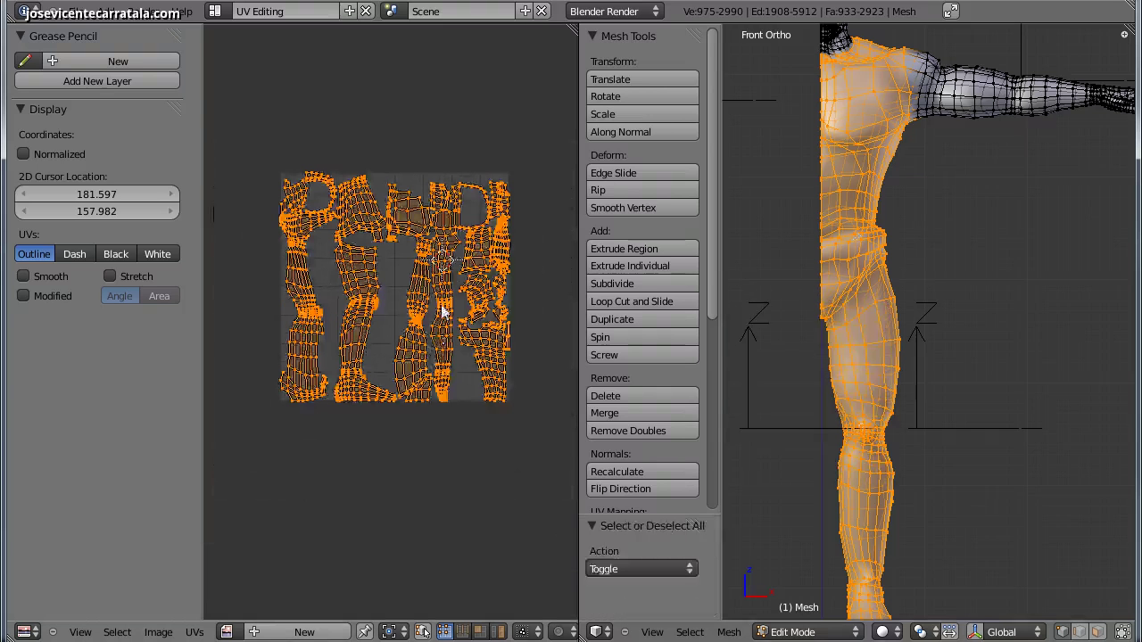
pyautogui.press('g')
pyautogui.click(438, 532)
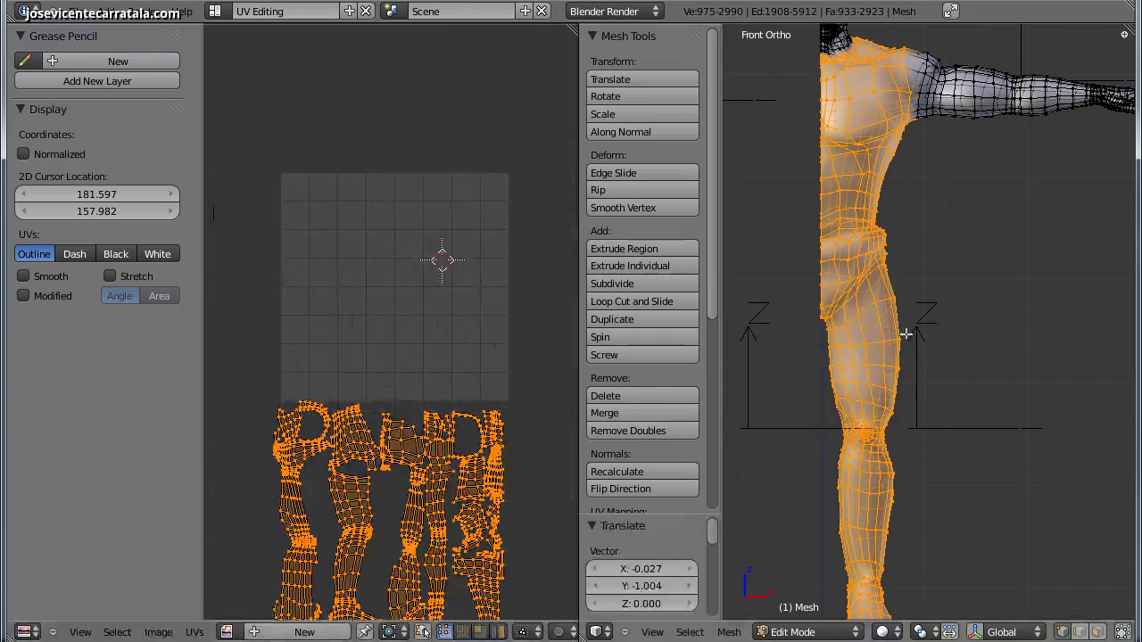
pyautogui.scroll(-4, 906, 334)
pyautogui.scroll(4, 907, 239)
# Deselect the torso and box-select the outstretched arm, shoulder to hand.
pyautogui.press('a')
pyautogui.press('b')
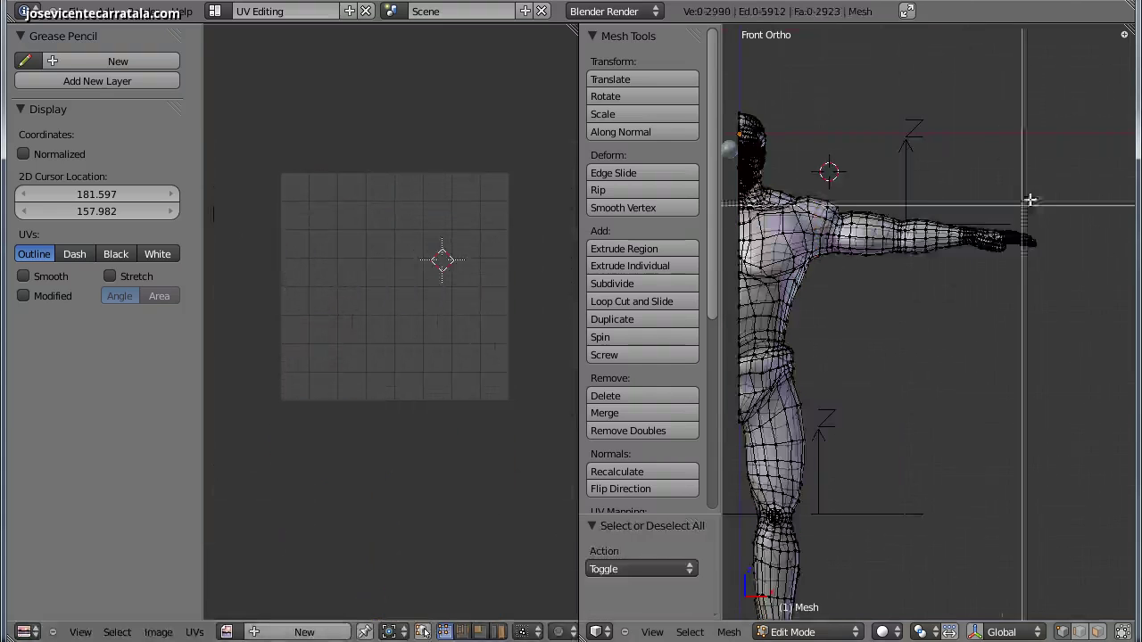
pyautogui.moveTo(1055, 182); pyautogui.dragTo(815, 295)
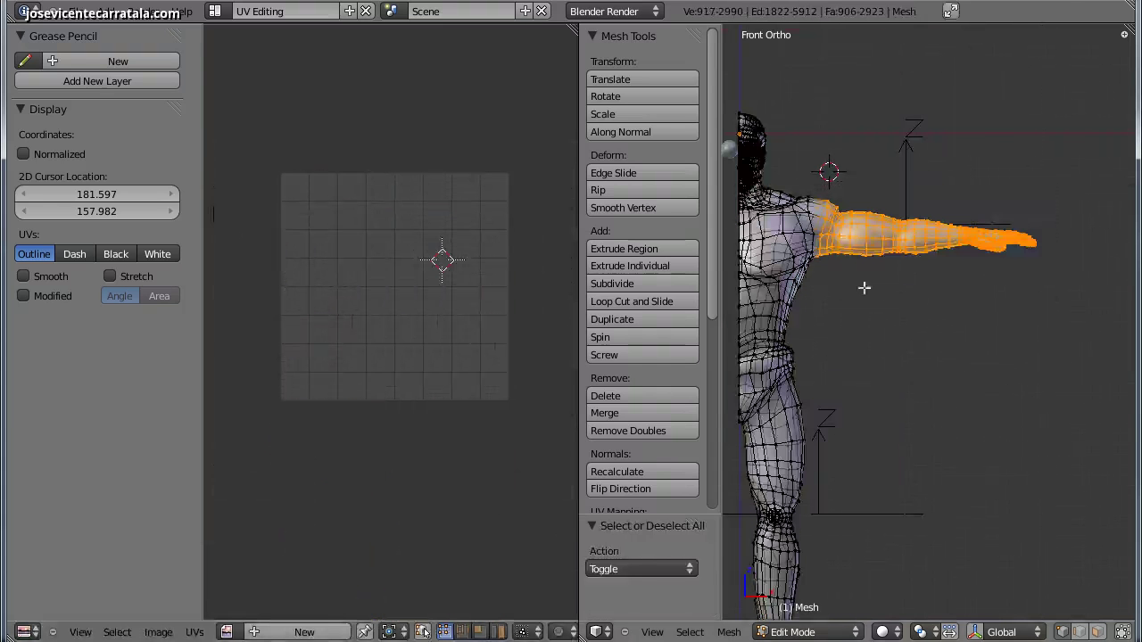
pyautogui.press('b')
pyautogui.moveTo(1067, 185); pyautogui.dragTo(806, 280)
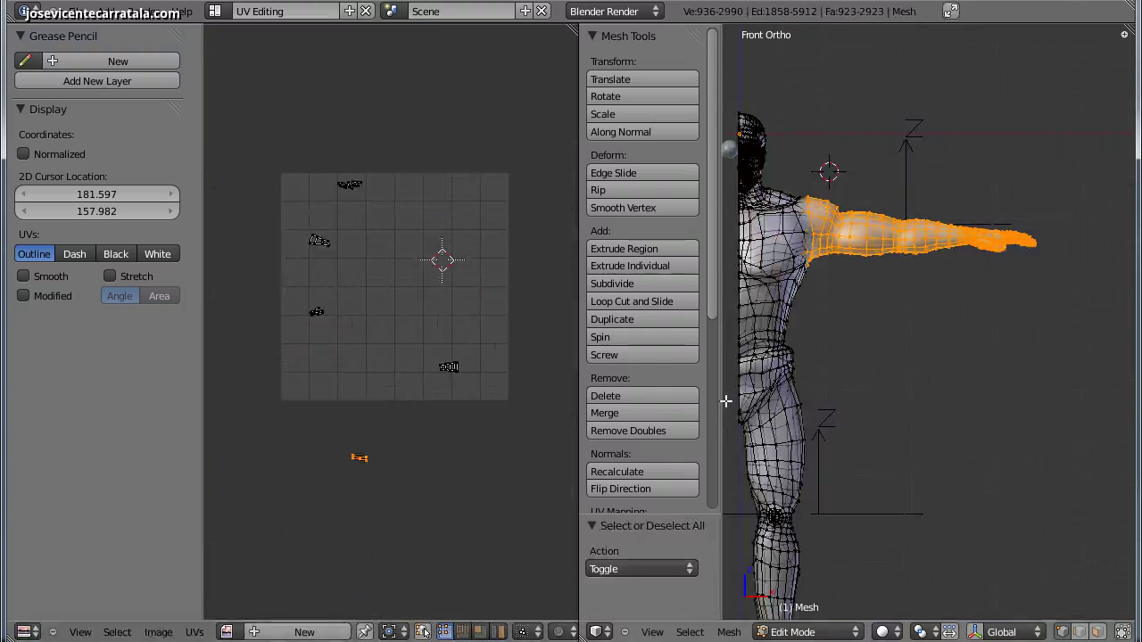
pyautogui.scroll(1, 396, 358)
pyautogui.scroll(4, 396, 357)
pyautogui.scroll(-4, 396, 358)
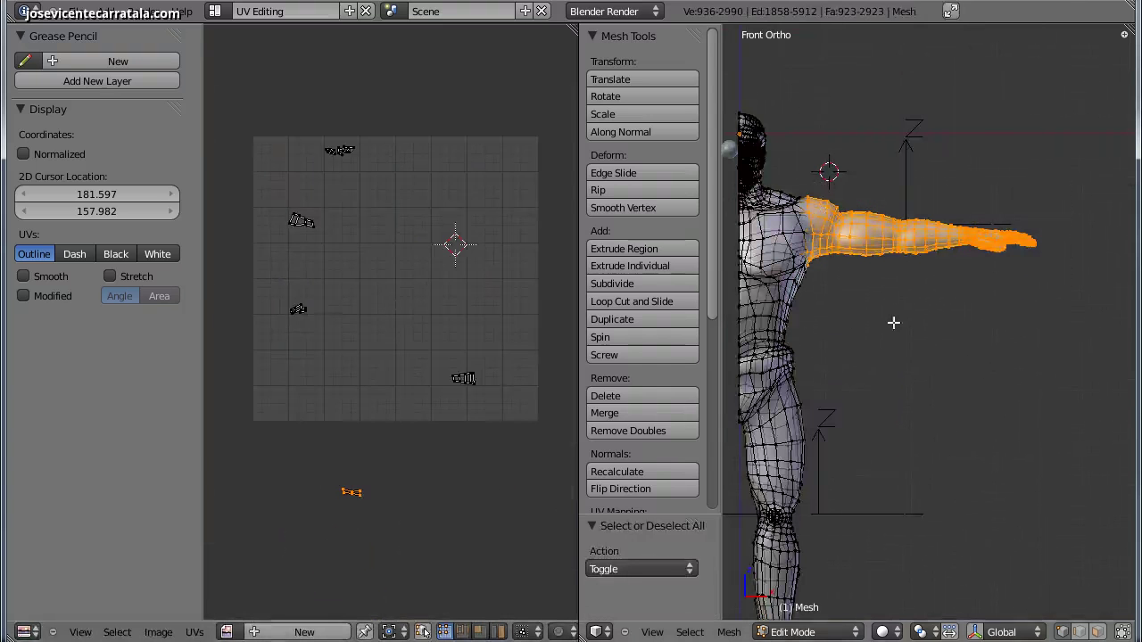
# Rotate and roll the 3D view so the arm points straight up.
pyautogui.press('KP_7')
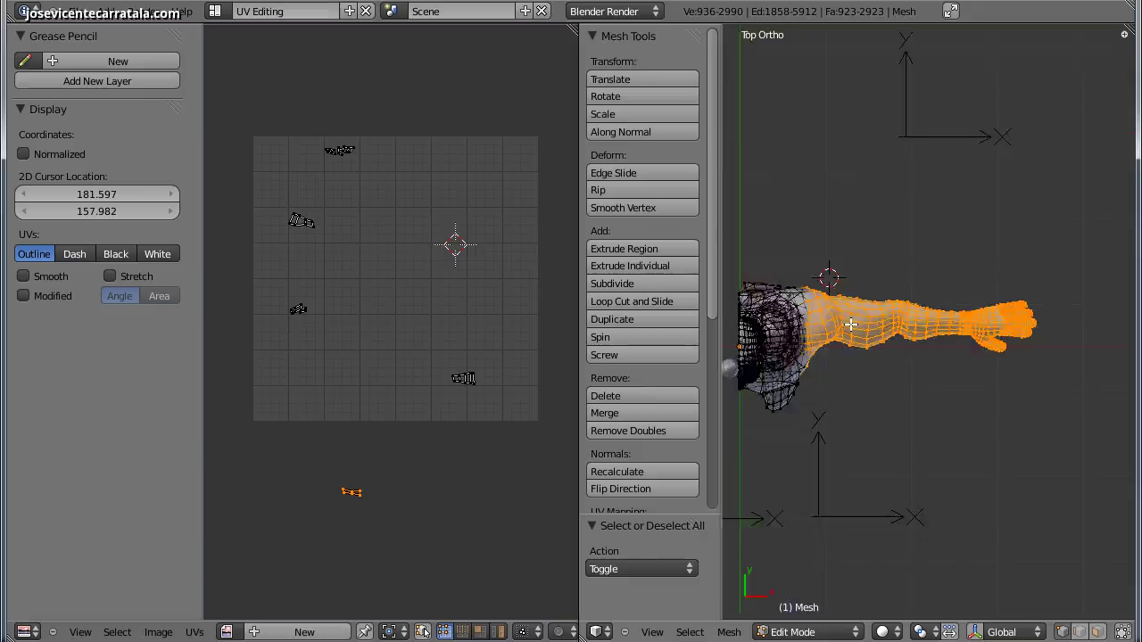
pyautogui.press('KP_1')
pyautogui.press('KP_7')
pyautogui.press('shift+KP_4')
pyautogui.press('shift+KP_4')
pyautogui.press('shift+KP_4')
pyautogui.press('shift+KP_4')
pyautogui.press('shift+KP_4')
pyautogui.press('shift+KP_4')
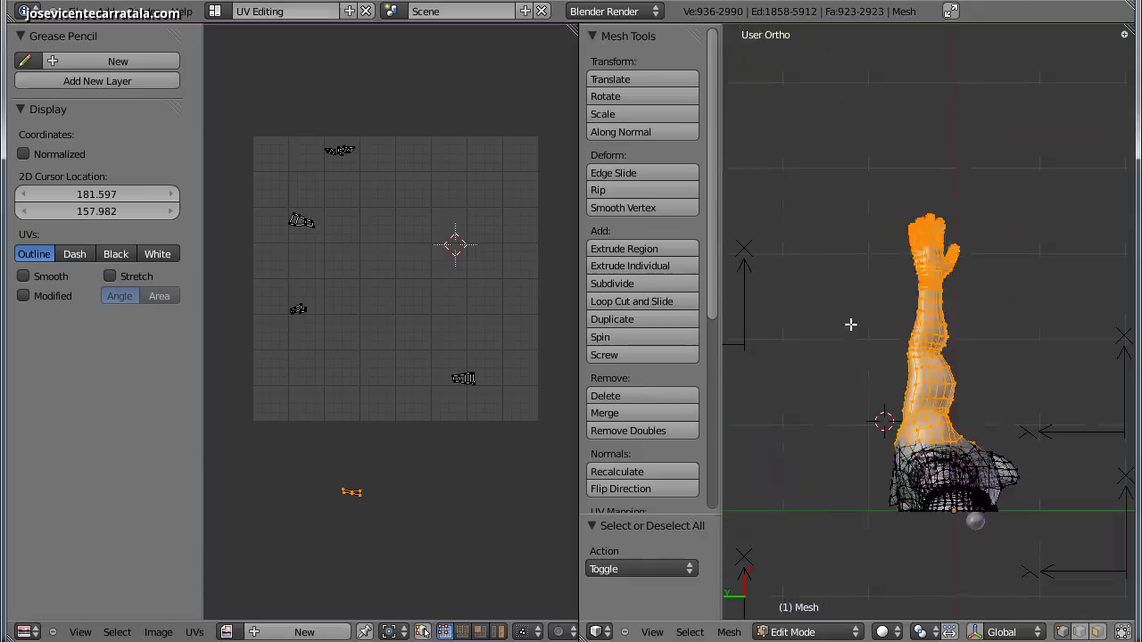
# Unwrap the arm into a radial, web-shaped UV island and inspect it on the grid.
pyautogui.press('u')
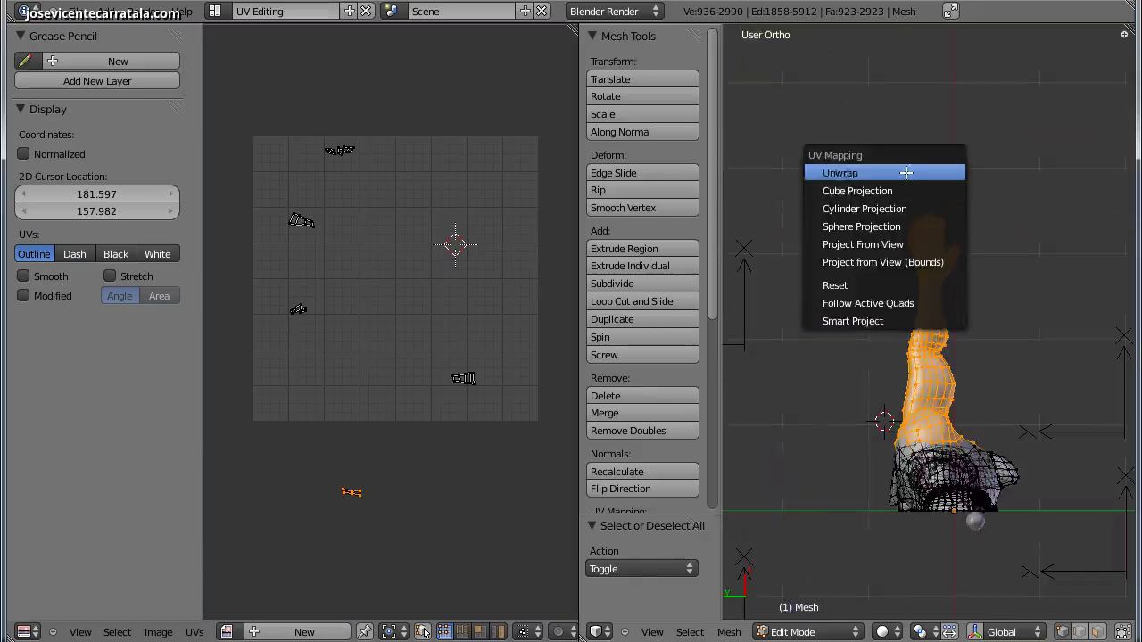
pyautogui.click(905, 172)
pyautogui.scroll(4, 399, 324)
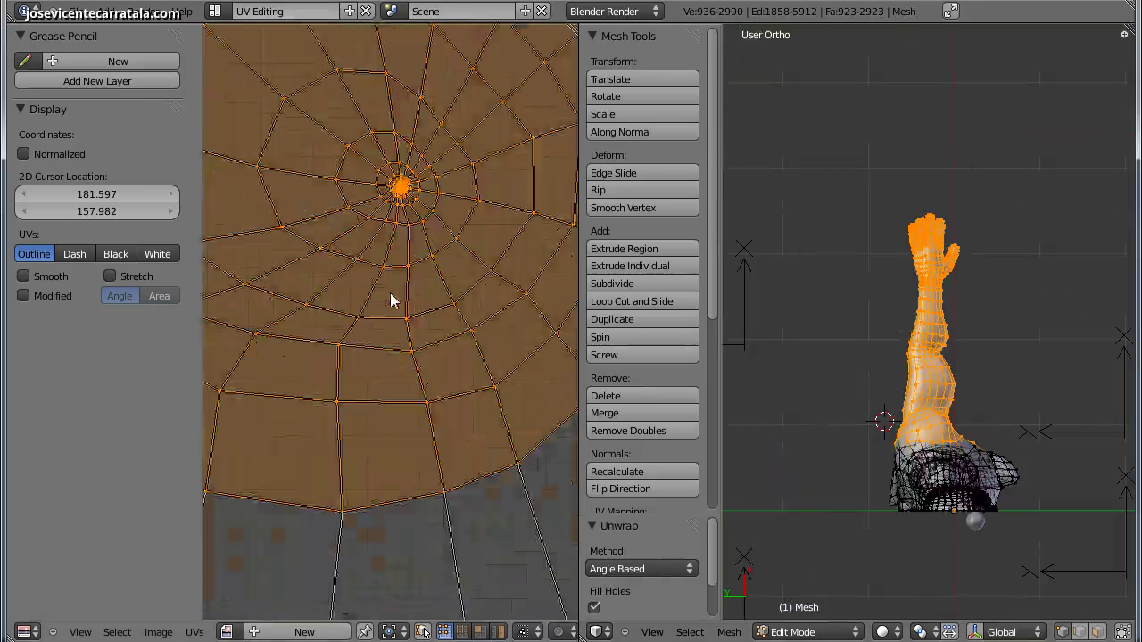
pyautogui.scroll(2, 392, 300)
pyautogui.scroll(1, 404, 268)
pyautogui.scroll(-4, 420, 446)
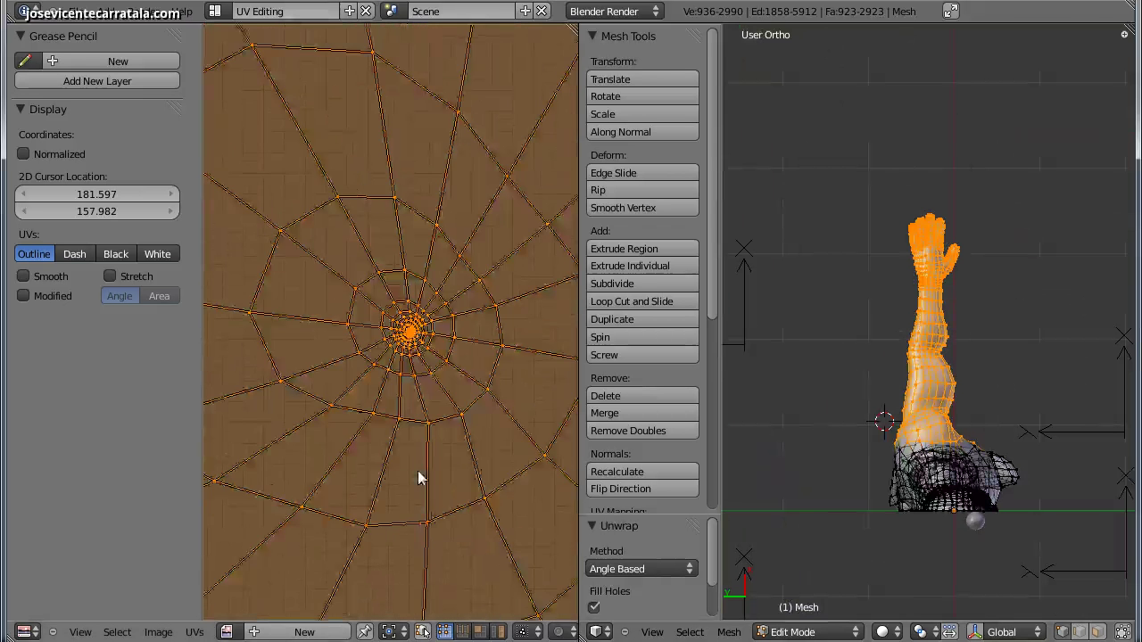
pyautogui.scroll(1, 446, 357)
pyautogui.scroll(2, 351, 365)
pyautogui.scroll(2, 275, 373)
pyautogui.scroll(-3, 276, 374)
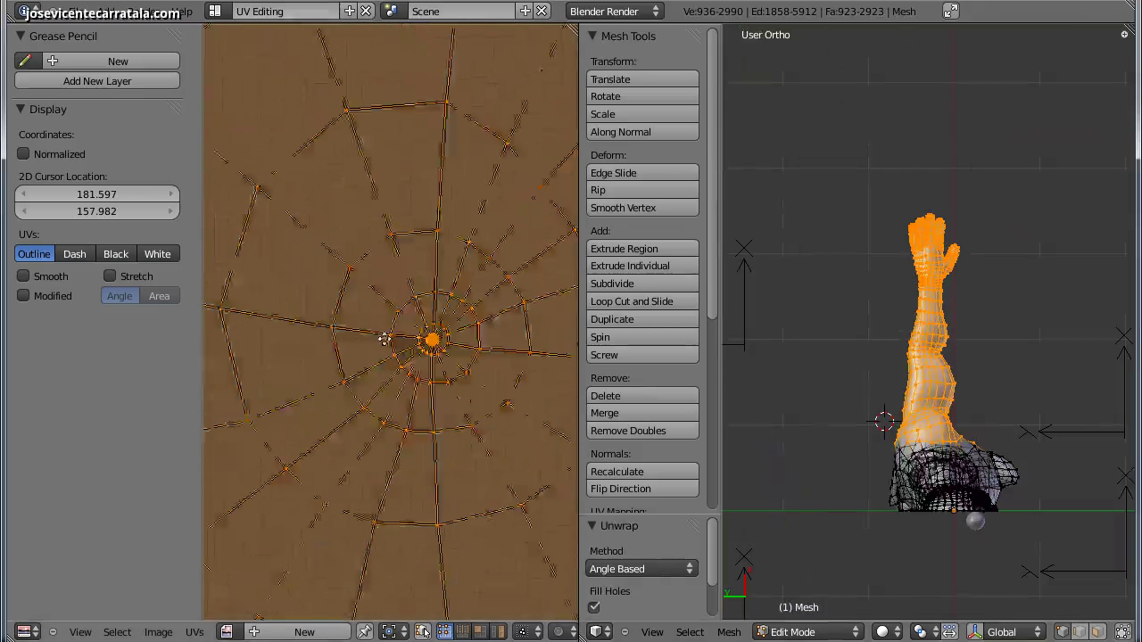
pyautogui.scroll(2, 486, 333)
pyautogui.scroll(-1, 450, 333)
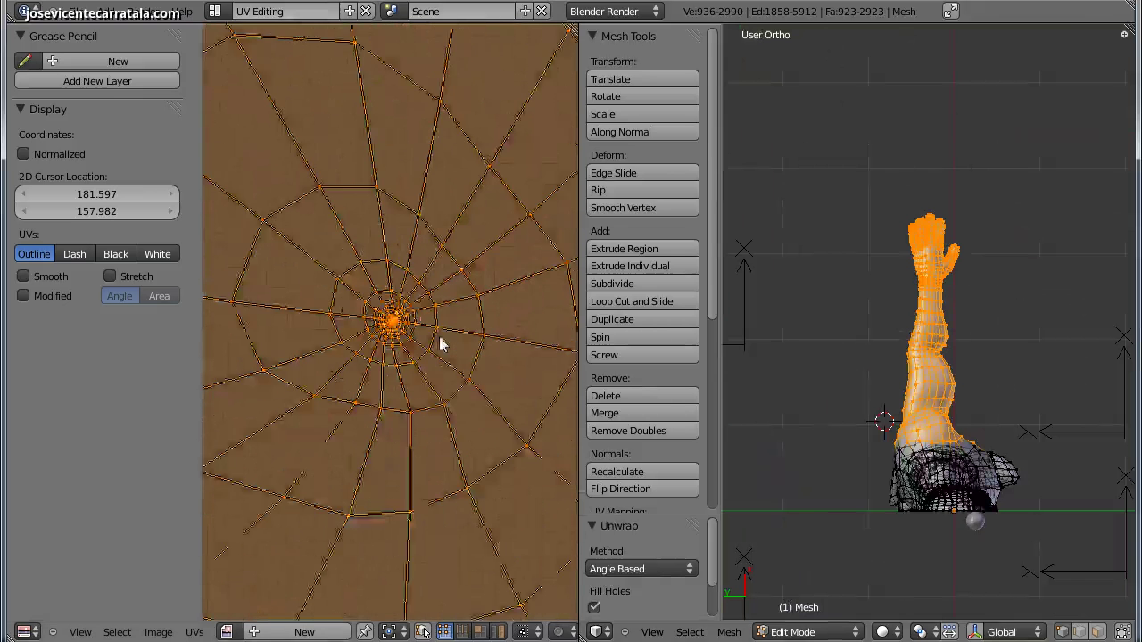
pyautogui.scroll(-2, 440, 339)
pyautogui.scroll(-2, 441, 342)
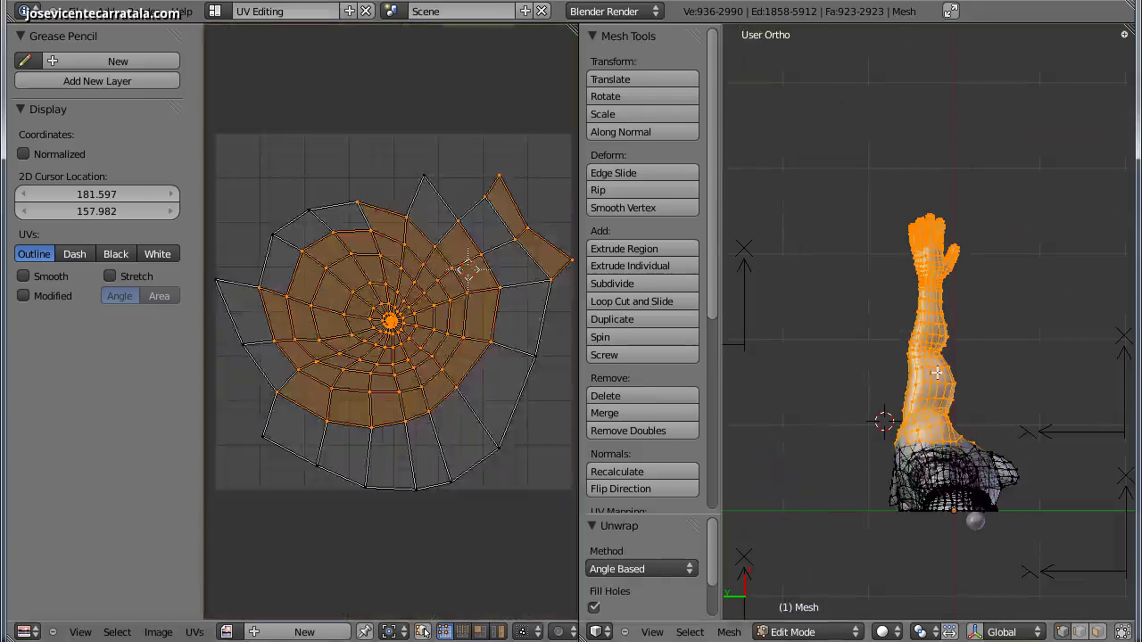
pyautogui.press('u')
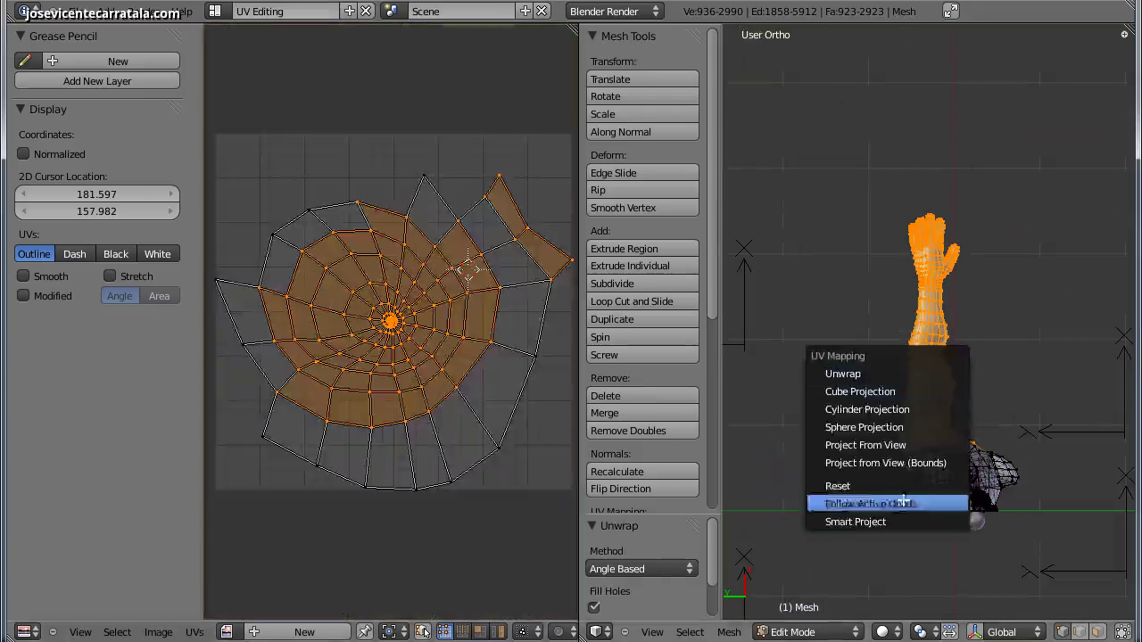
# Smart UV Project the arm into several strip islands with angle limit 66.
pyautogui.click(893, 522)
pyautogui.scroll(-2, 492, 433)
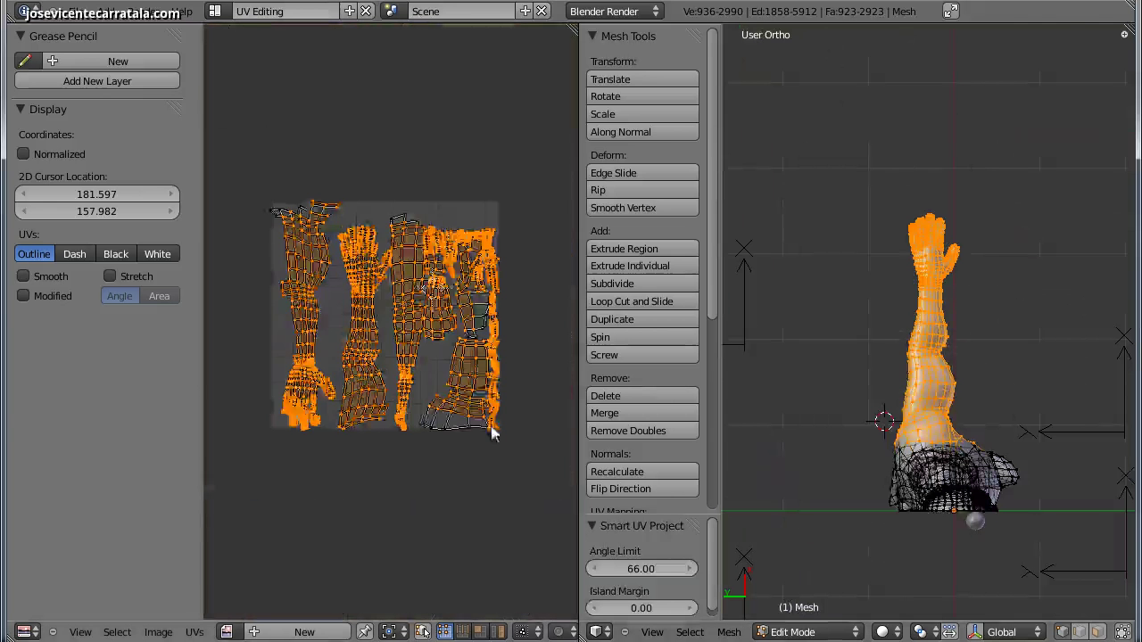
pyautogui.scroll(-1, 493, 433)
# Frame the whole body in front view and select the entire mesh.
pyautogui.press('KP_1')
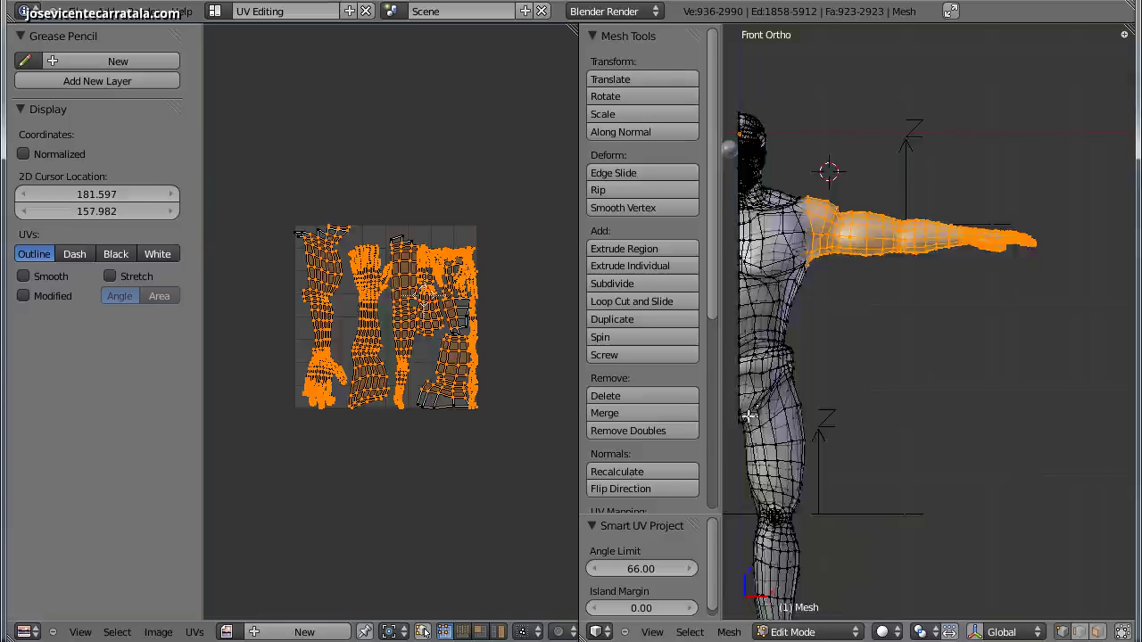
pyautogui.scroll(-2, 748, 416)
pyautogui.keyDown('shift'); pyautogui.moveTo(749, 416); pyautogui.dragTo(825, 383, button='middle'); pyautogui.keyUp('shift')
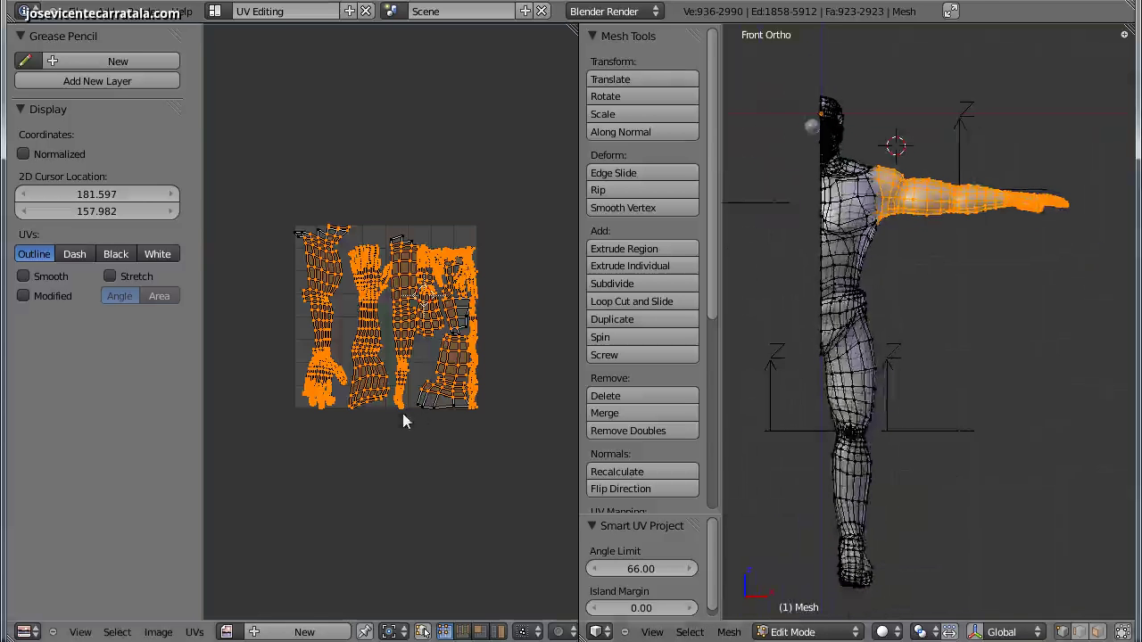
pyautogui.press('a')
pyautogui.press('a')
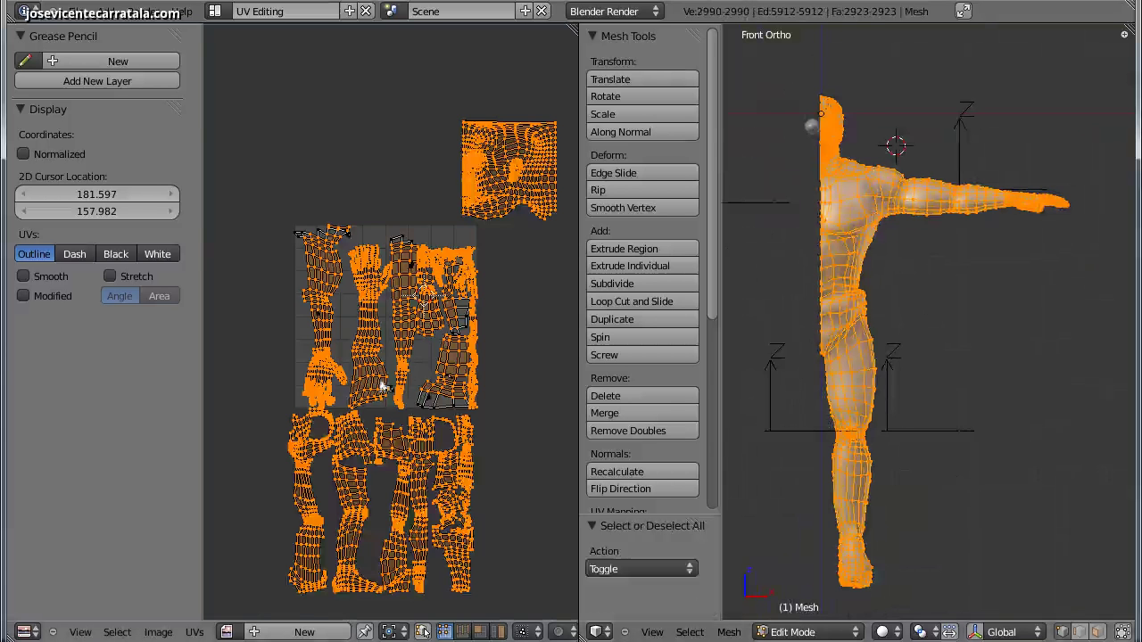
pyautogui.scroll(1, 406, 379)
pyautogui.scroll(1, 426, 341)
# Pan and zoom the UV editor to inspect the arm, torso-leg and head islands.
pyautogui.moveTo(431, 329); pyautogui.dragTo(424, 353, button='middle')
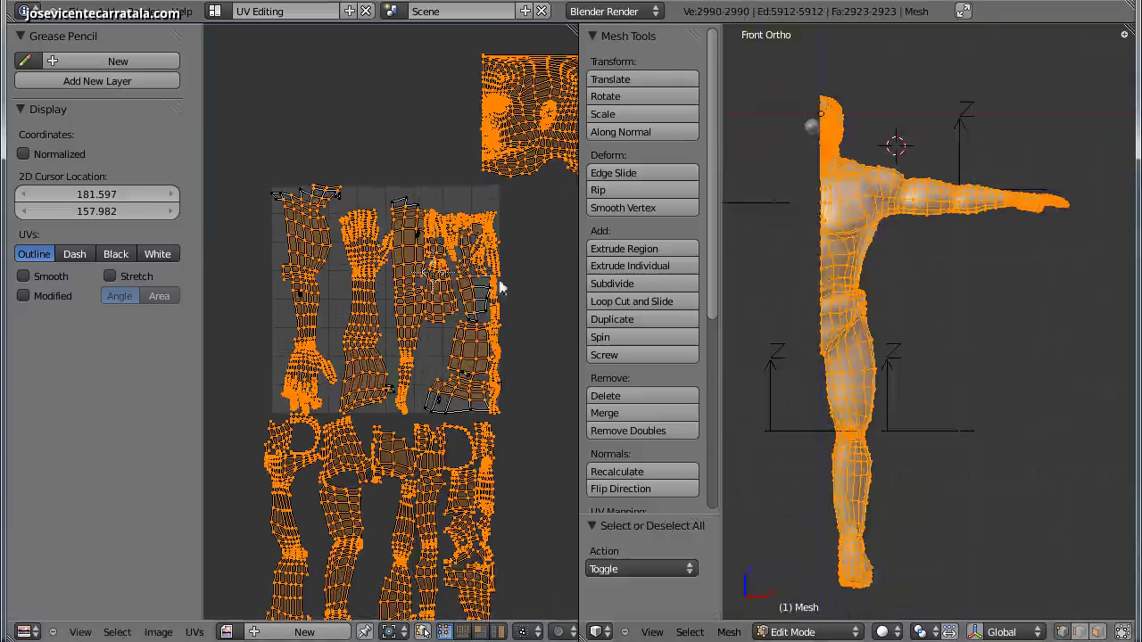
pyautogui.moveTo(426, 365); pyautogui.dragTo(429, 307, button='middle')
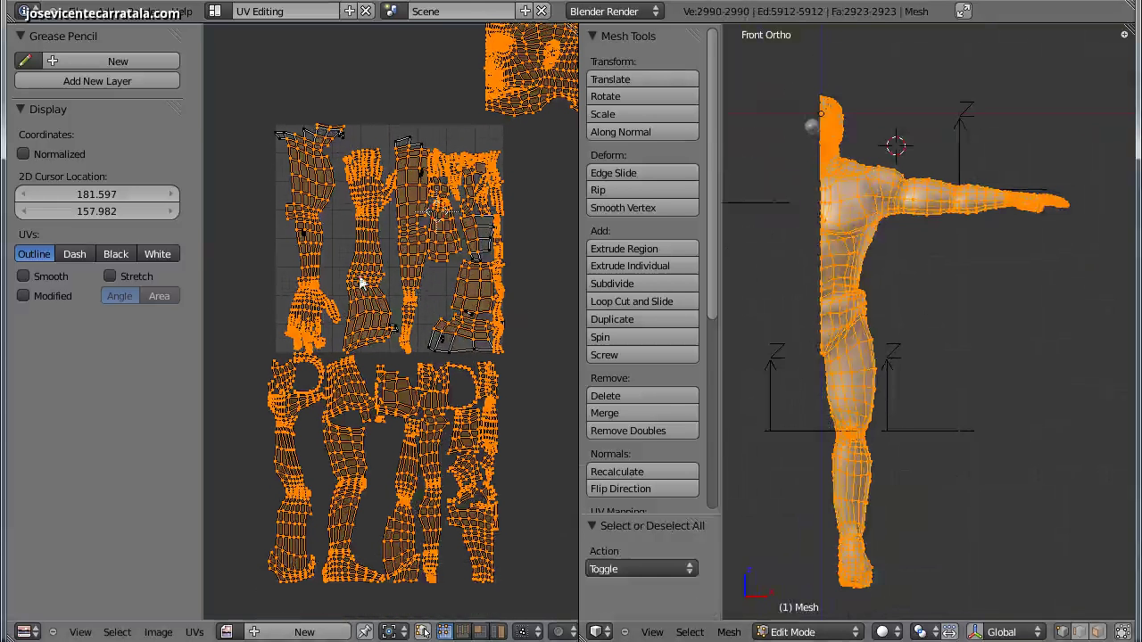
pyautogui.moveTo(504, 198); pyautogui.dragTo(487, 238, button='middle')
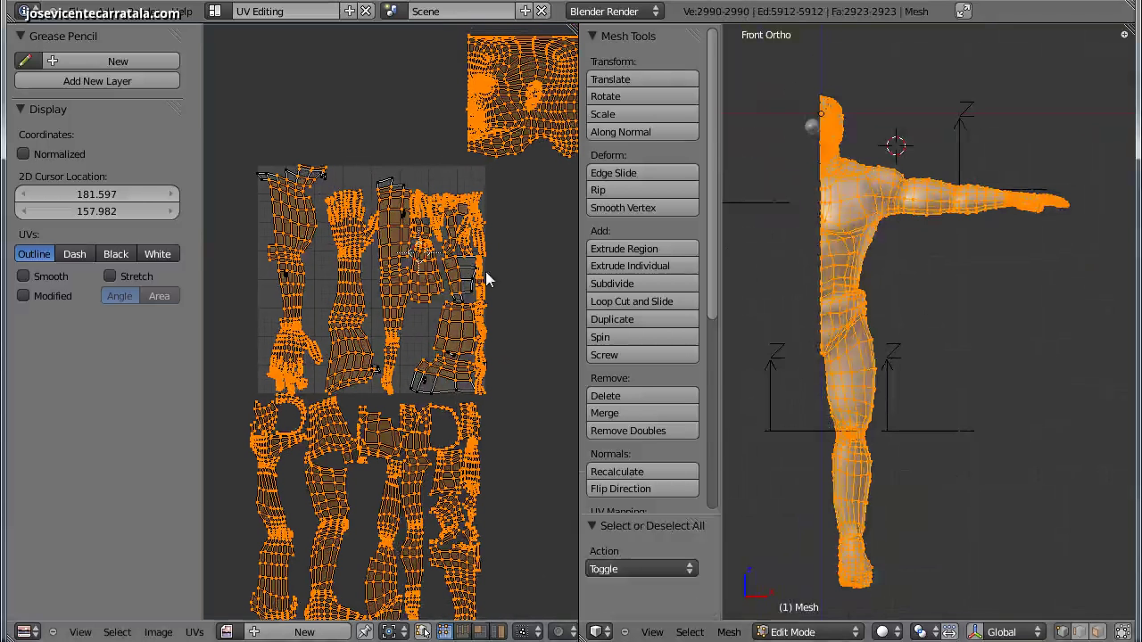
pyautogui.scroll(1, 294, 363)
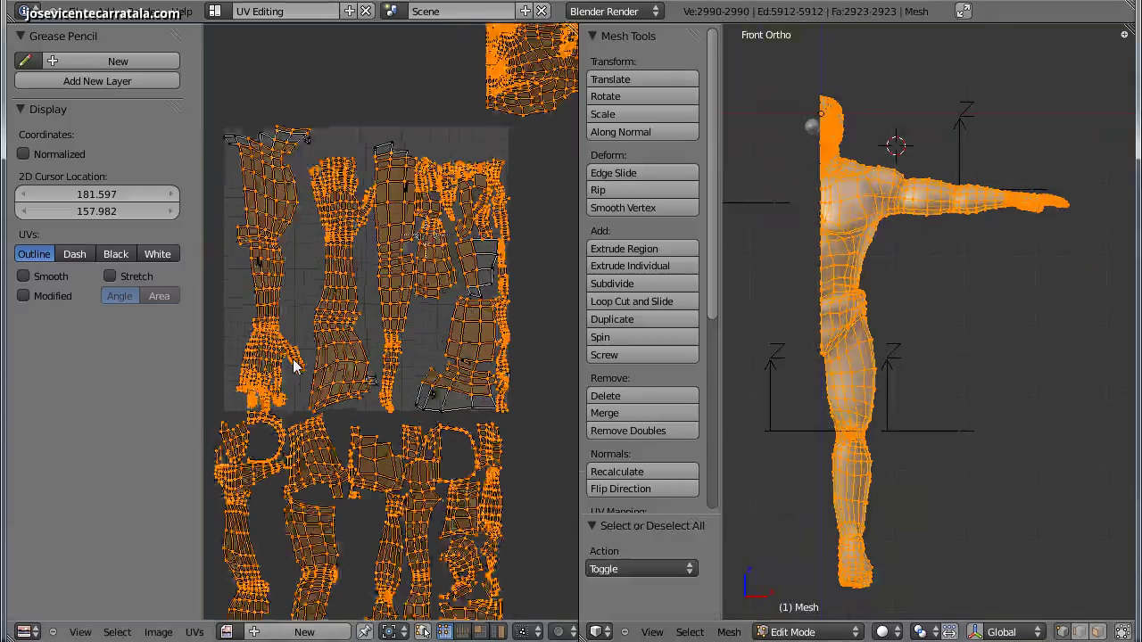
pyautogui.scroll(1, 241, 161)
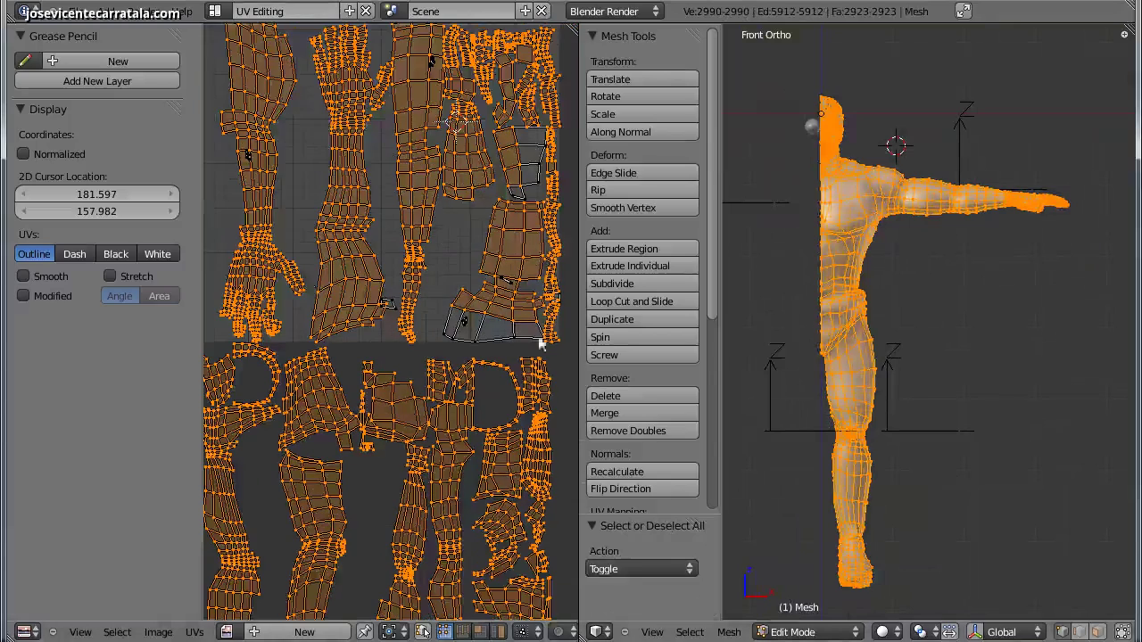
pyautogui.scroll(1, 360, 255)
pyautogui.scroll(1, 349, 222)
pyautogui.scroll(-1, 377, 255)
pyautogui.scroll(-2, 412, 242)
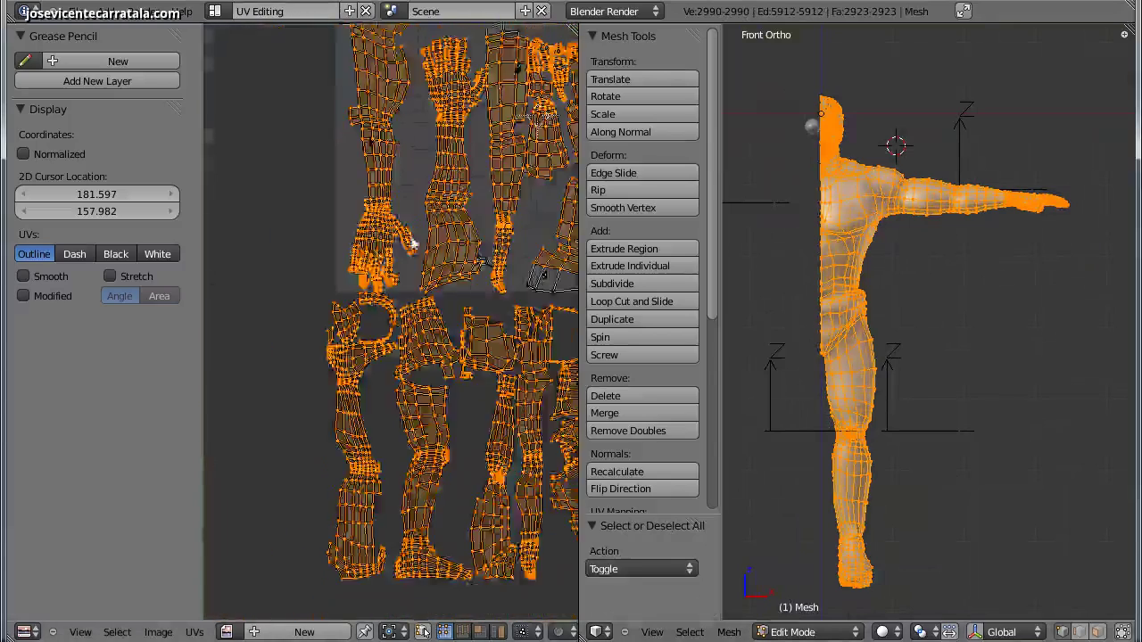
pyautogui.scroll(-1, 412, 244)
pyautogui.scroll(-1, 293, 324)
pyautogui.scroll(-1, 402, 293)
# Deselect all UVs and box-select the arm islands inside the upper square.
pyautogui.press('a')
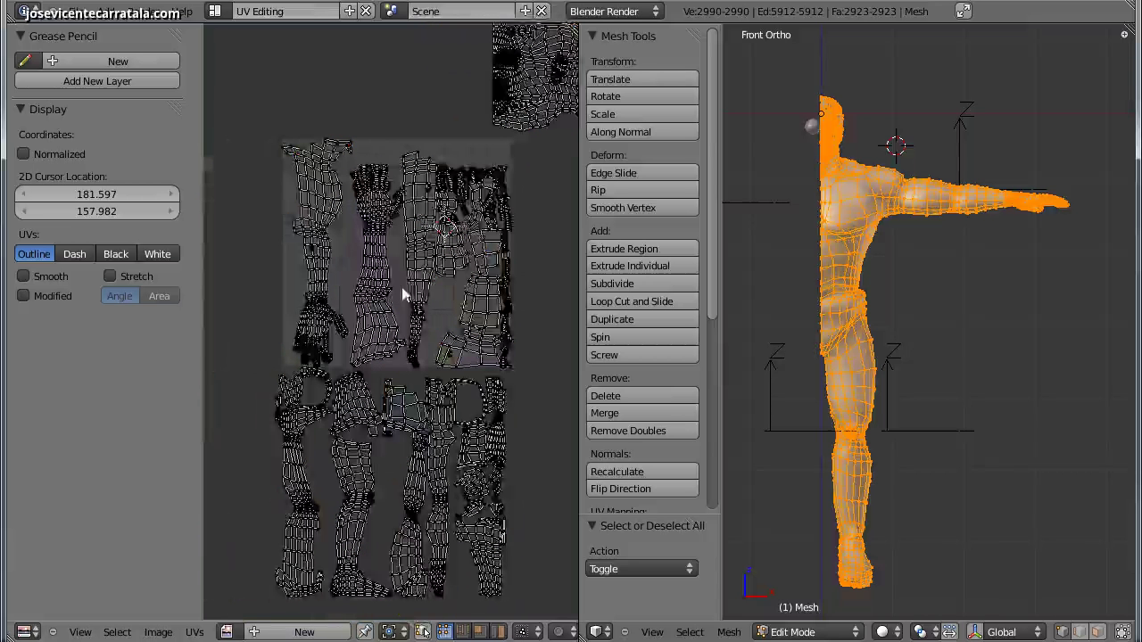
pyautogui.press('b')
pyautogui.moveTo(516, 140); pyautogui.dragTo(272, 372)
# Move the arm islands up-left out of the tile, offset X -0.909, Y 1.093.
pyautogui.scroll(2, 455, 330)
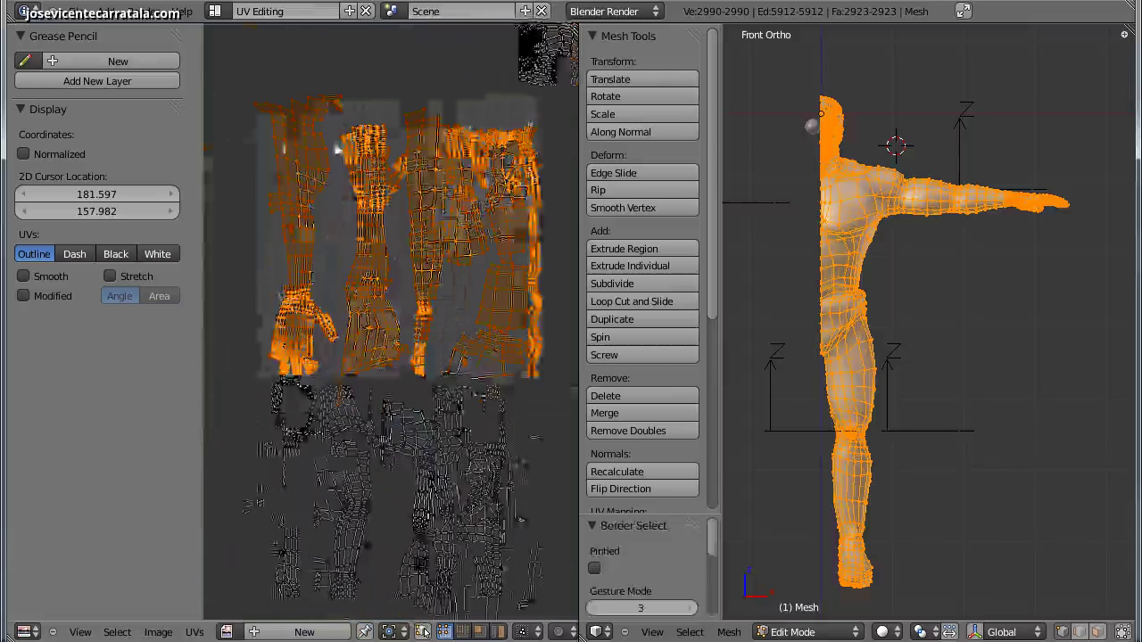
pyautogui.scroll(2, 420, 232)
pyautogui.scroll(1, 402, 178)
pyautogui.scroll(2, 452, 378)
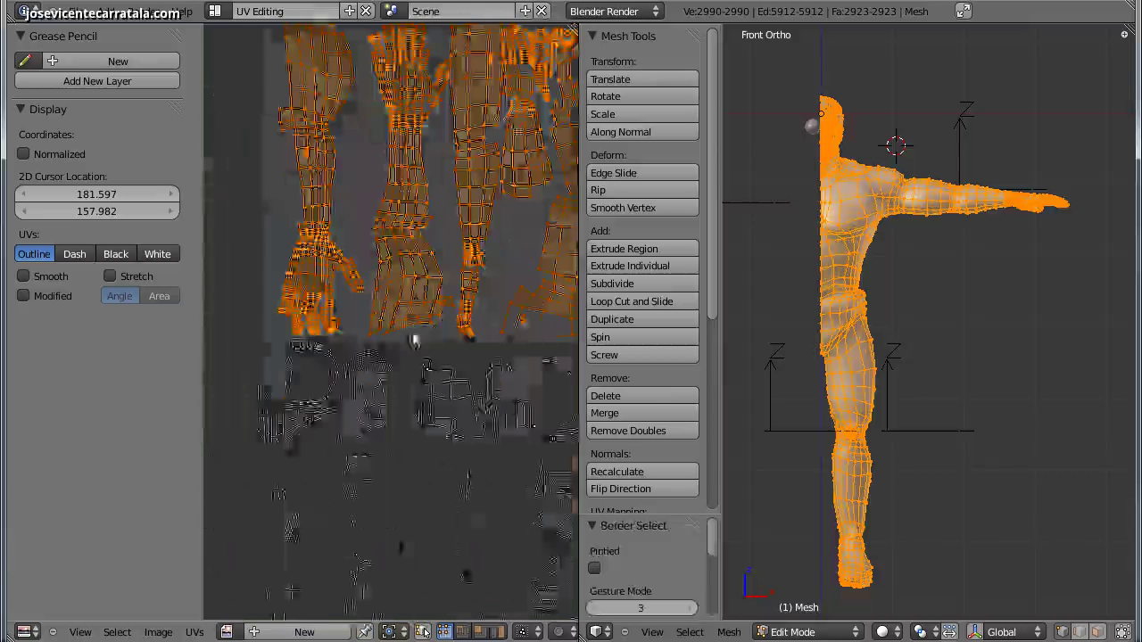
pyautogui.scroll(2, 408, 363)
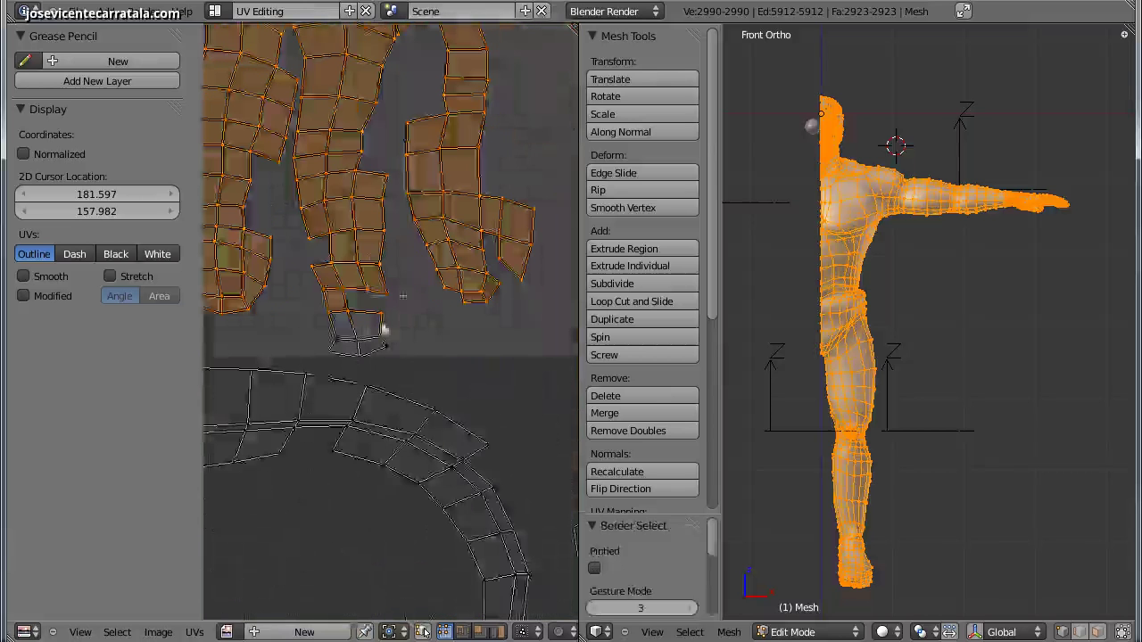
pyautogui.scroll(2, 420, 382)
pyautogui.scroll(1, 375, 370)
pyautogui.scroll(2, 420, 286)
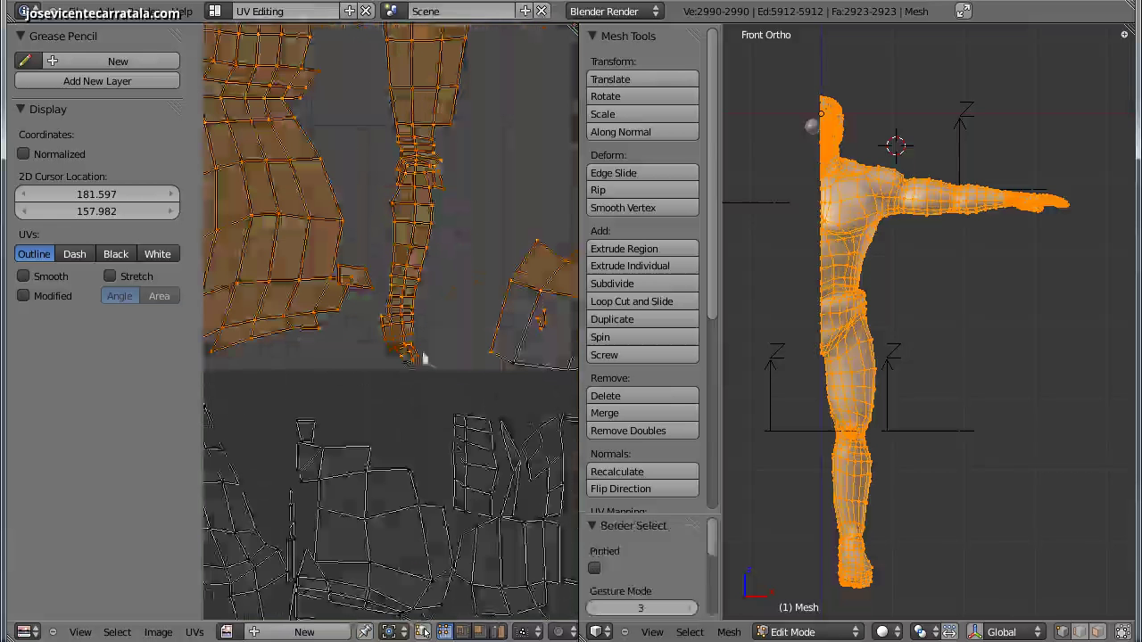
pyautogui.scroll(1, 384, 390)
pyautogui.scroll(1, 459, 332)
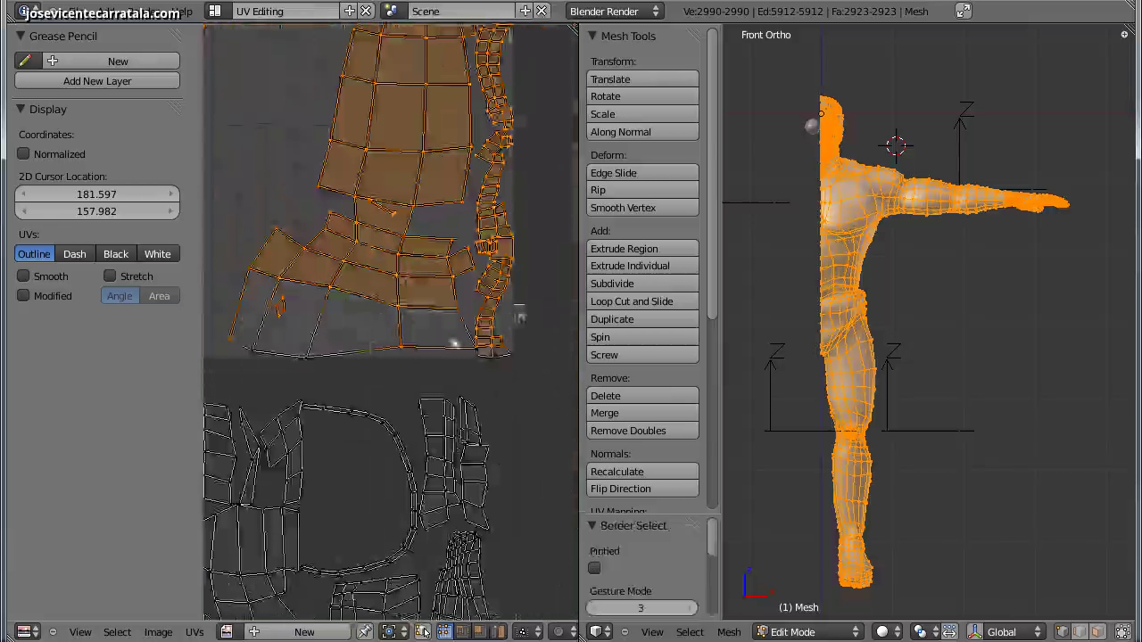
pyautogui.scroll(-2, 339, 344)
pyautogui.scroll(-3, 308, 319)
pyautogui.scroll(1, 308, 319)
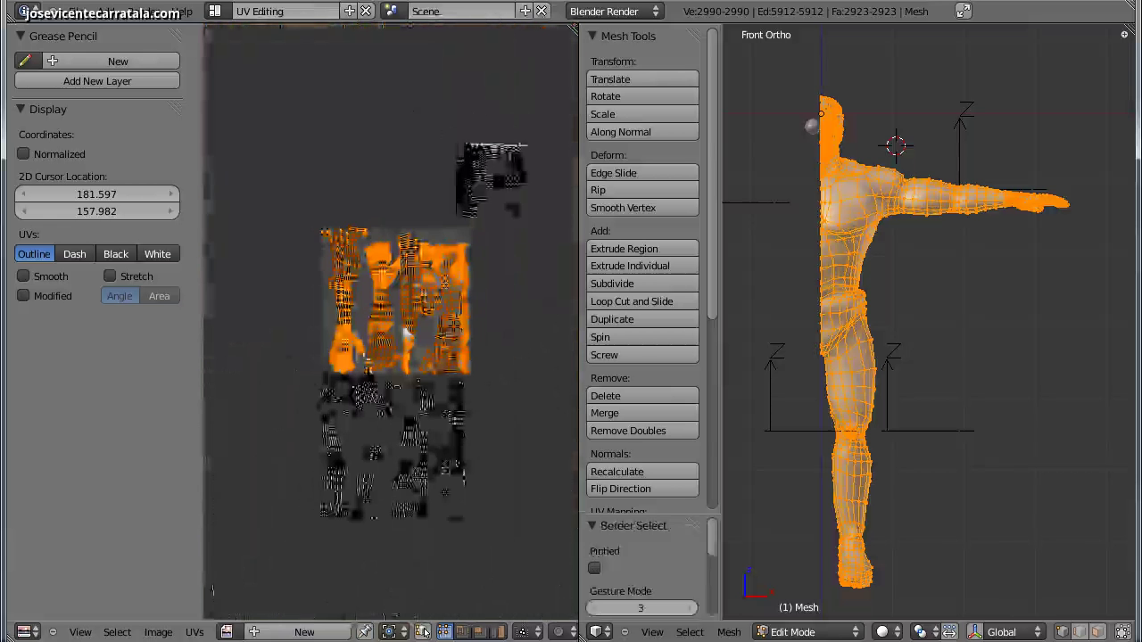
pyautogui.scroll(2, 402, 331)
pyautogui.scroll(2, 437, 321)
pyautogui.scroll(1, 307, 230)
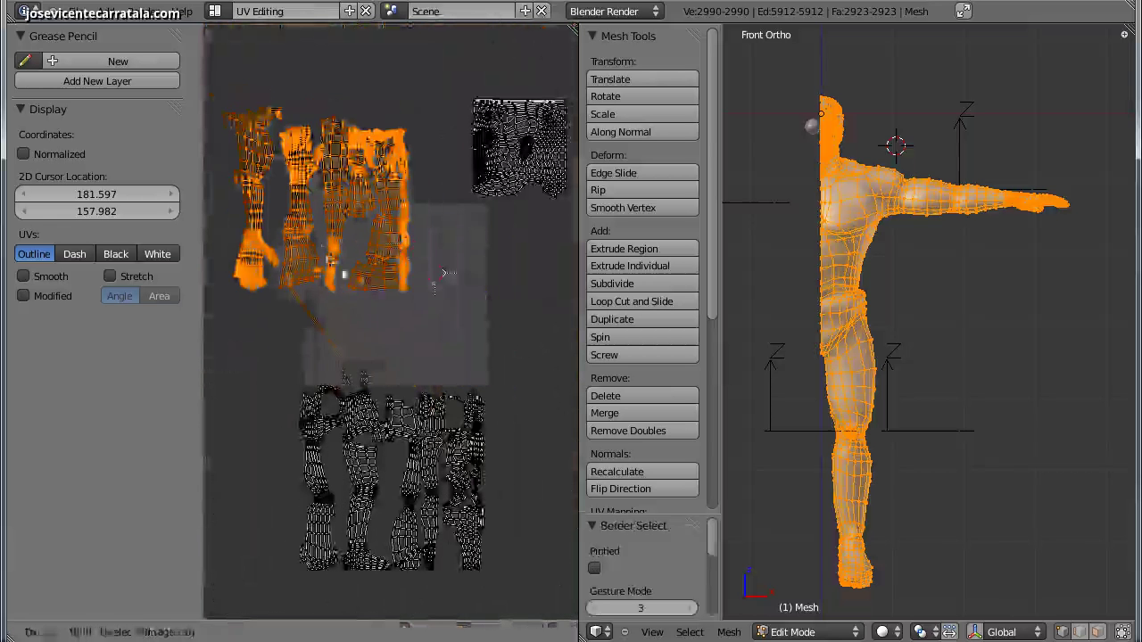
pyautogui.scroll(1, 339, 304)
pyautogui.scroll(2, 357, 357)
pyautogui.scroll(1, 363, 384)
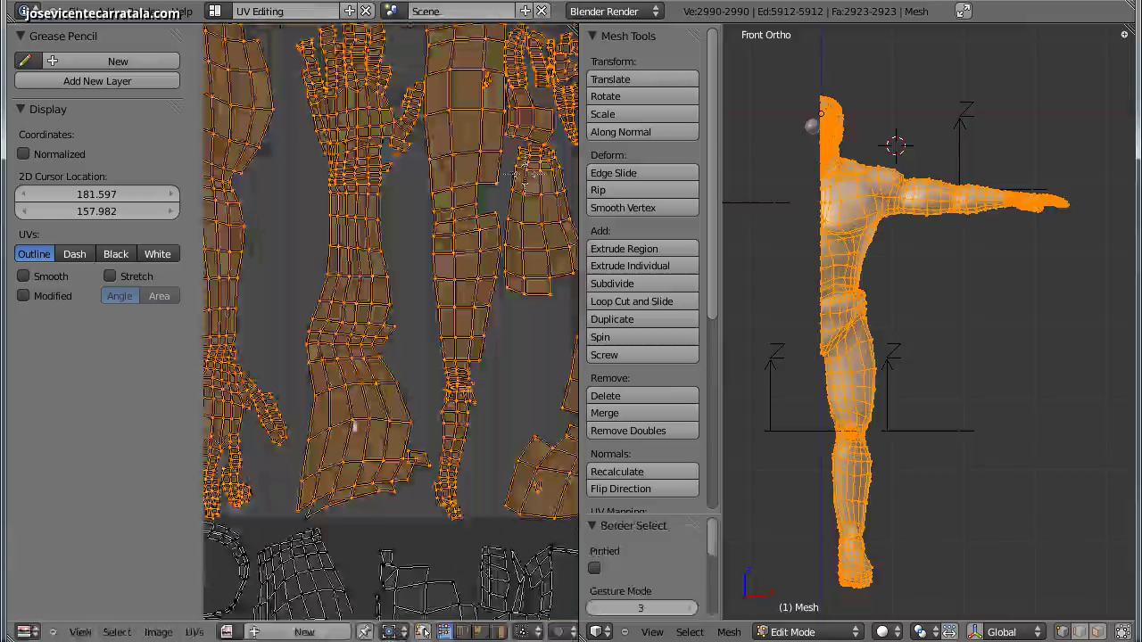
pyautogui.scroll(-3, 412, 397)
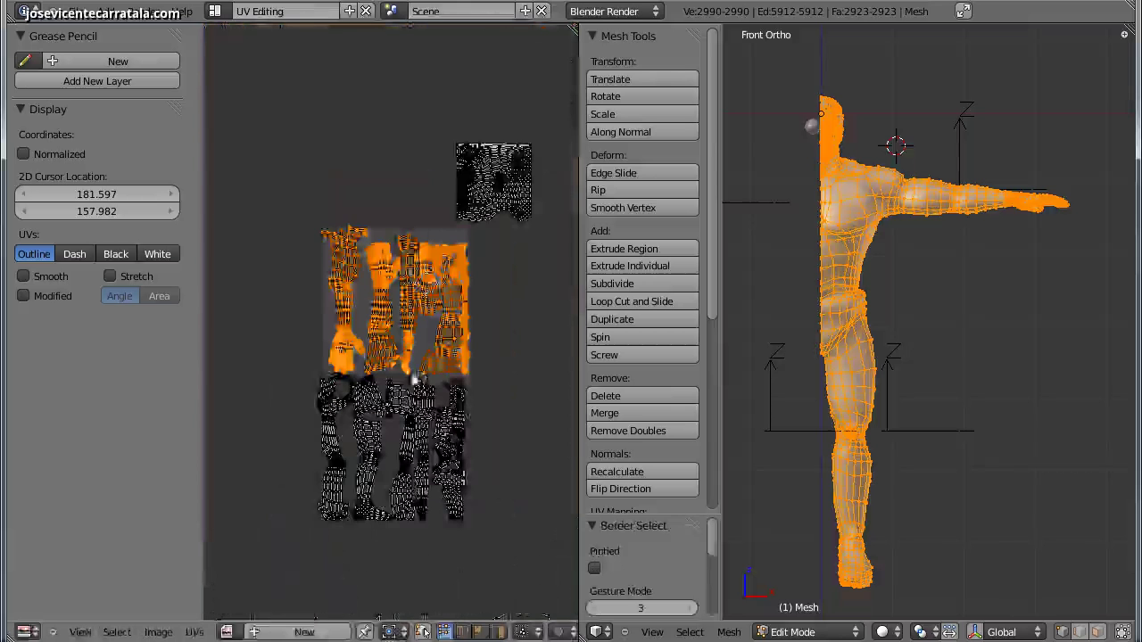
pyautogui.press('g')
pyautogui.click(302, 205)
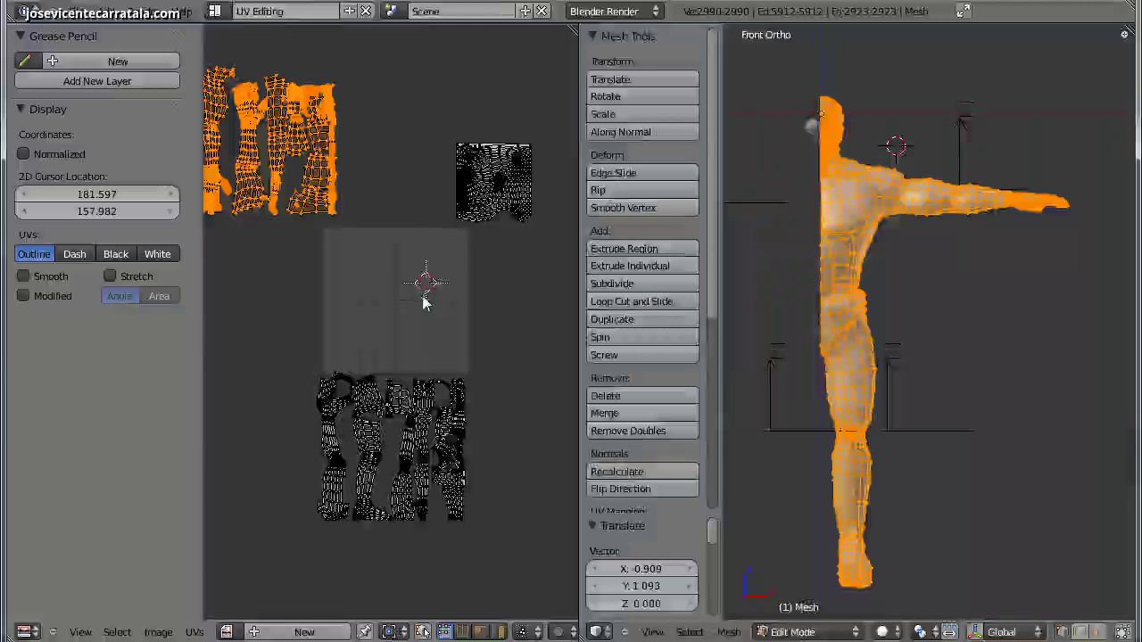
# Maximize the UV editor and move the head island into the square's upper right.
pyautogui.hotkey('ctrl', 'Up')
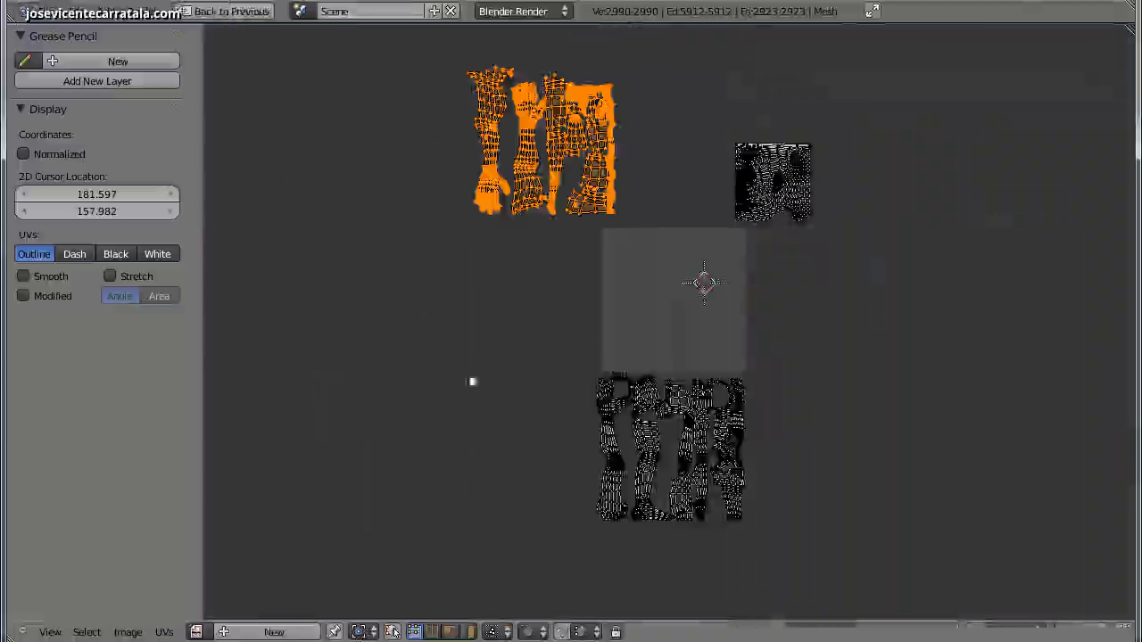
pyautogui.moveTo(699, 286); pyautogui.dragTo(642, 356, button='middle')
pyautogui.scroll(1, 665, 340)
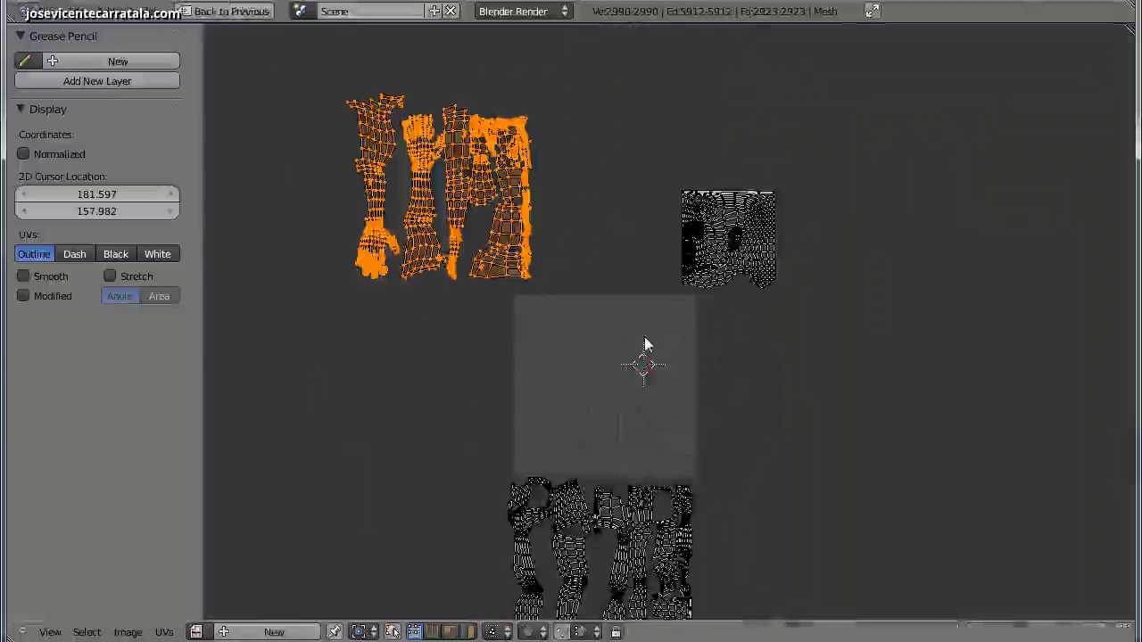
pyautogui.press('a')
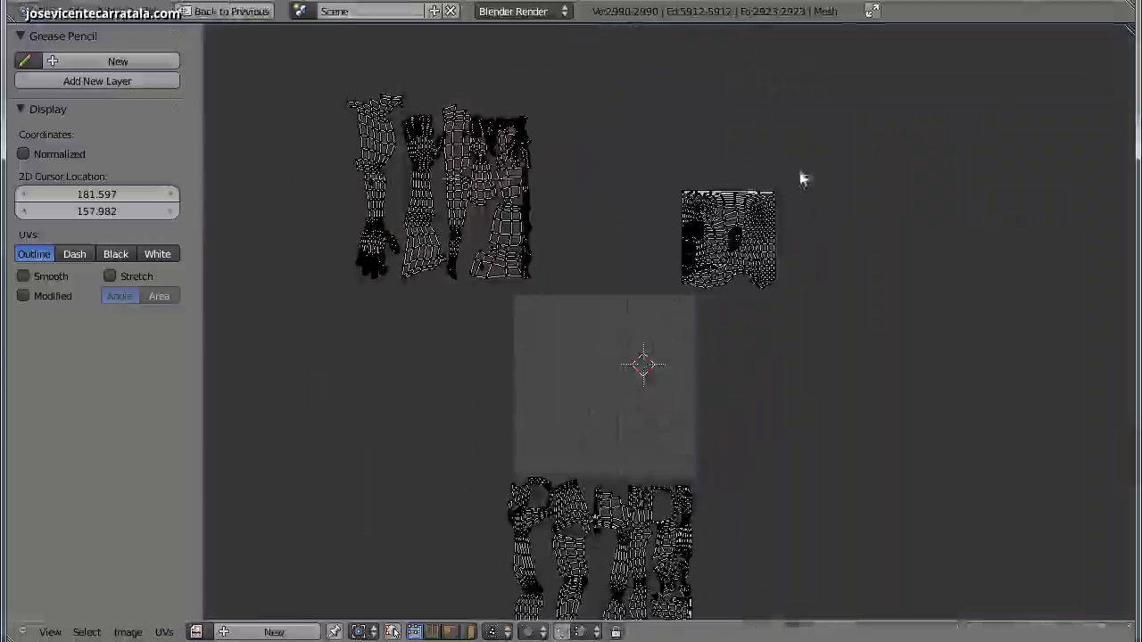
pyautogui.press('b')
pyautogui.moveTo(803, 174); pyautogui.dragTo(664, 309)
pyautogui.press('g')
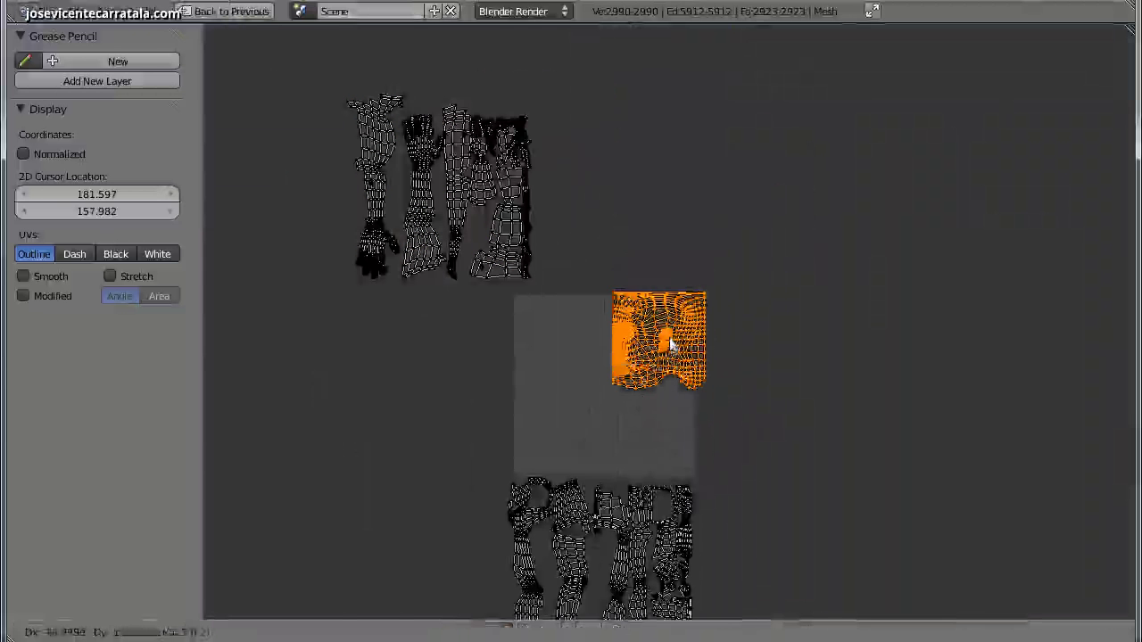
pyautogui.click(662, 349)
# Stretch the head island vertically to the square's full height and align it in the right half.
pyautogui.scroll(1, 661, 350)
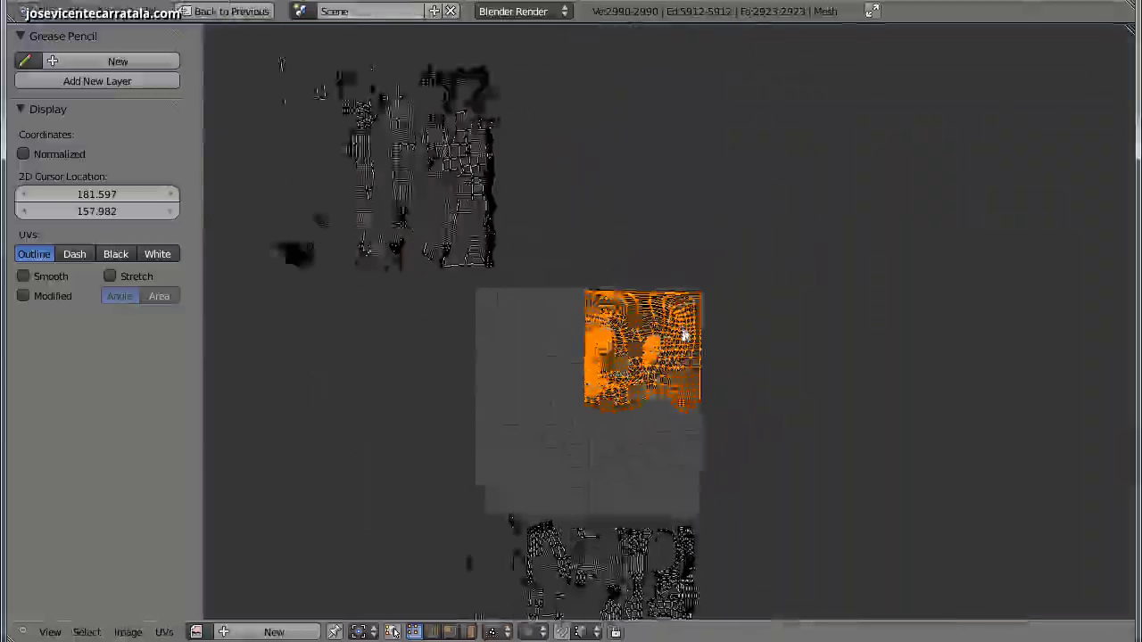
pyautogui.scroll(2, 678, 330)
pyautogui.click(716, 276)
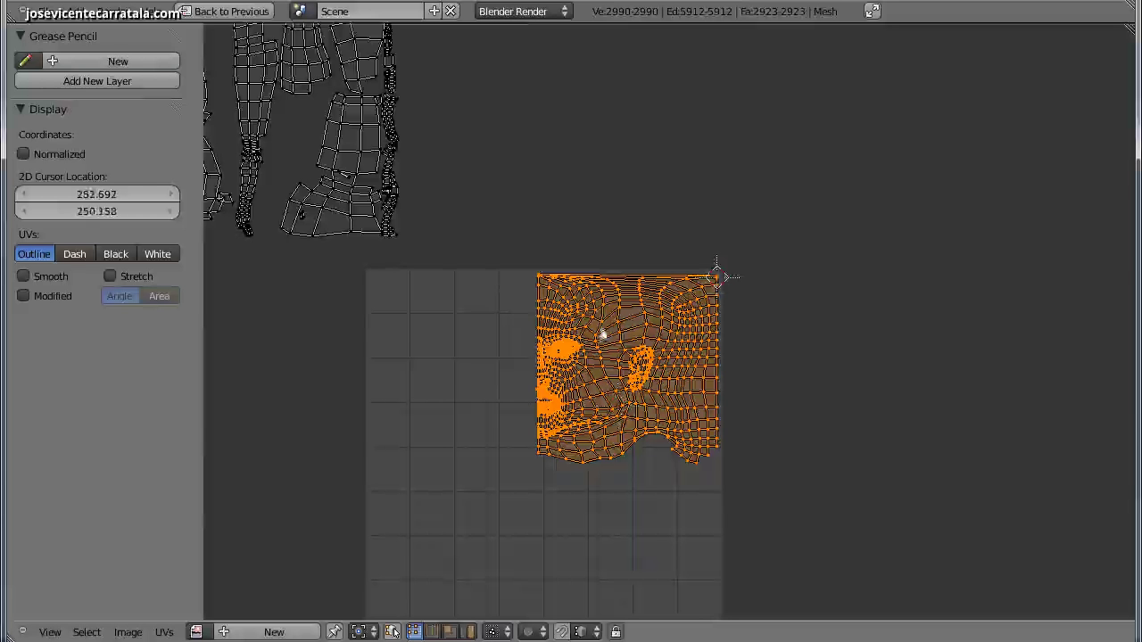
pyautogui.moveTo(602, 334); pyautogui.dragTo(622, 258, button='middle')
pyautogui.moveTo(648, 352); pyautogui.dragTo(646, 203, button='middle')
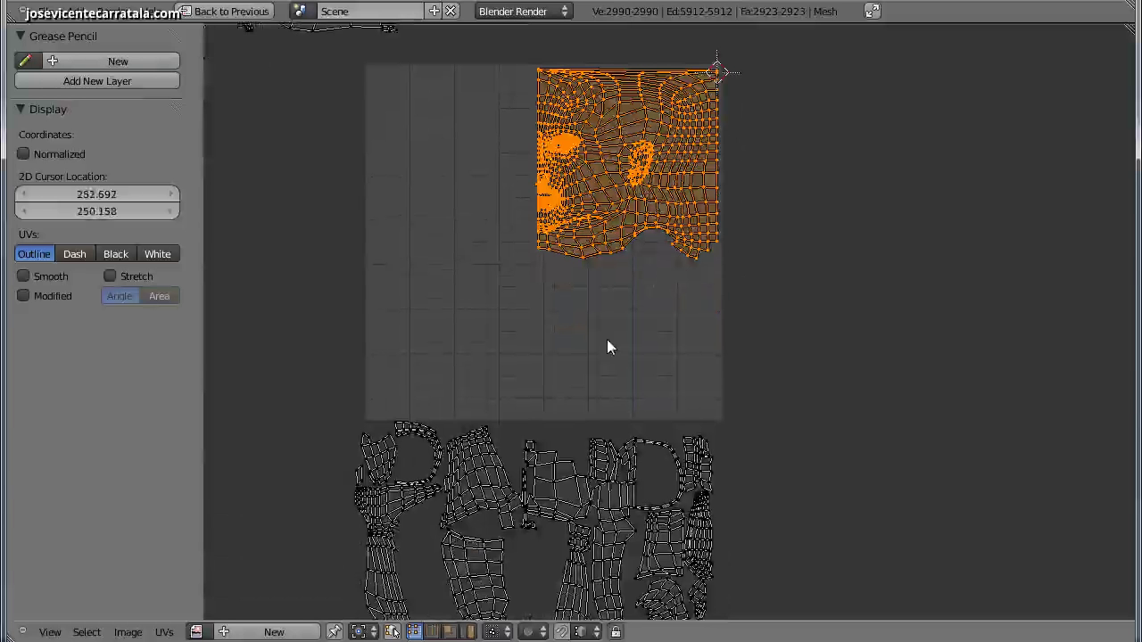
pyautogui.scroll(1, 606, 324)
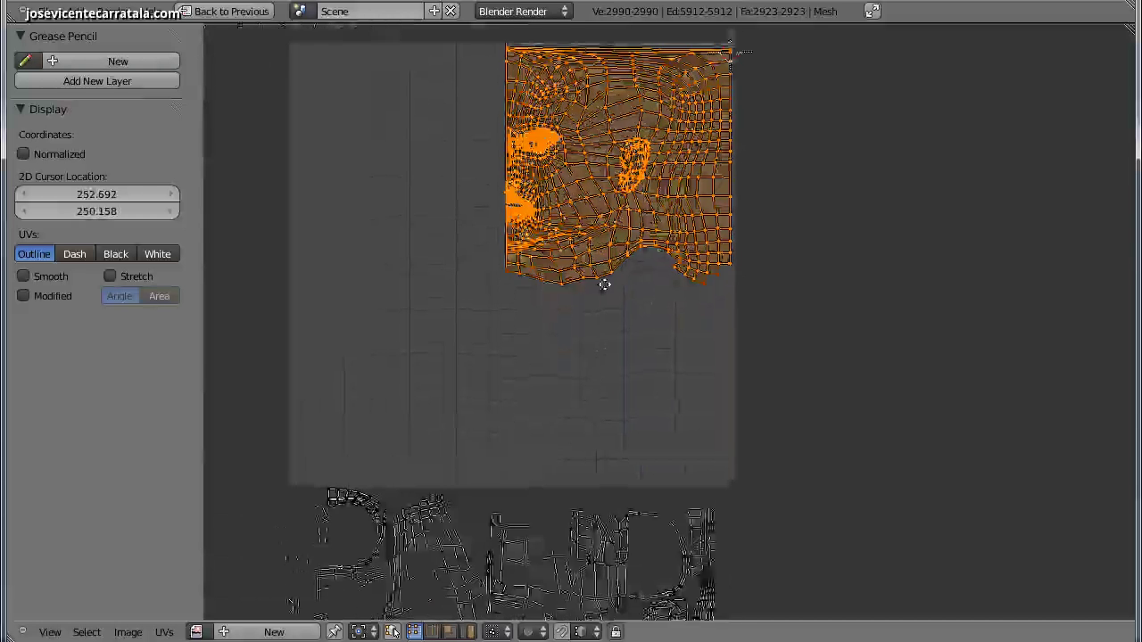
pyautogui.scroll(-3, 625, 307)
pyautogui.scroll(2, 628, 303)
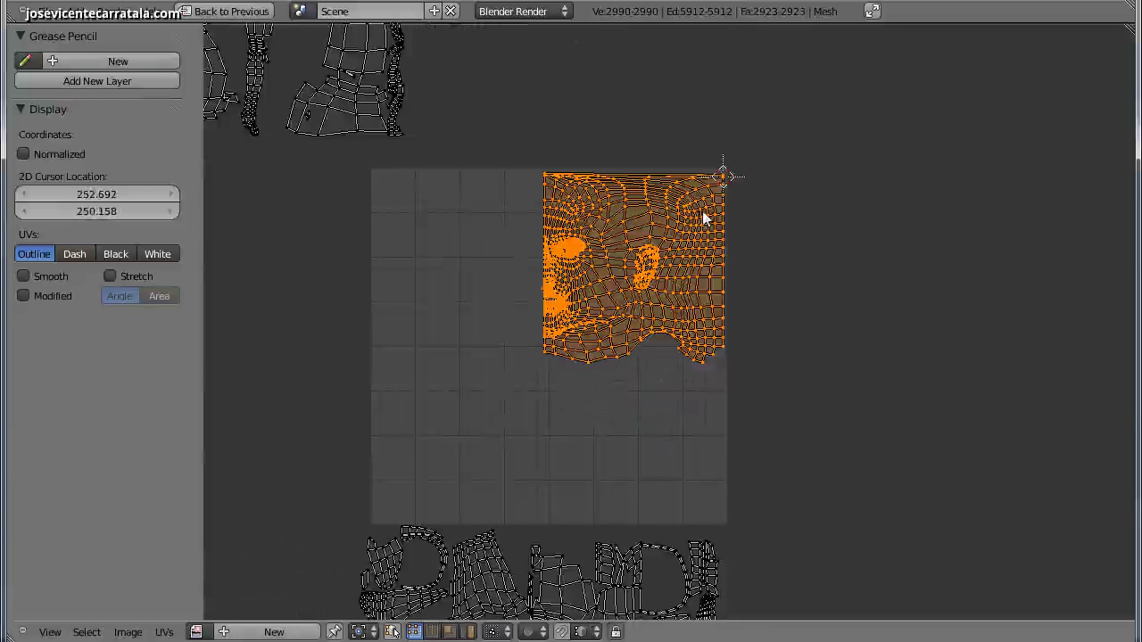
pyautogui.press('s')
pyautogui.press('y')
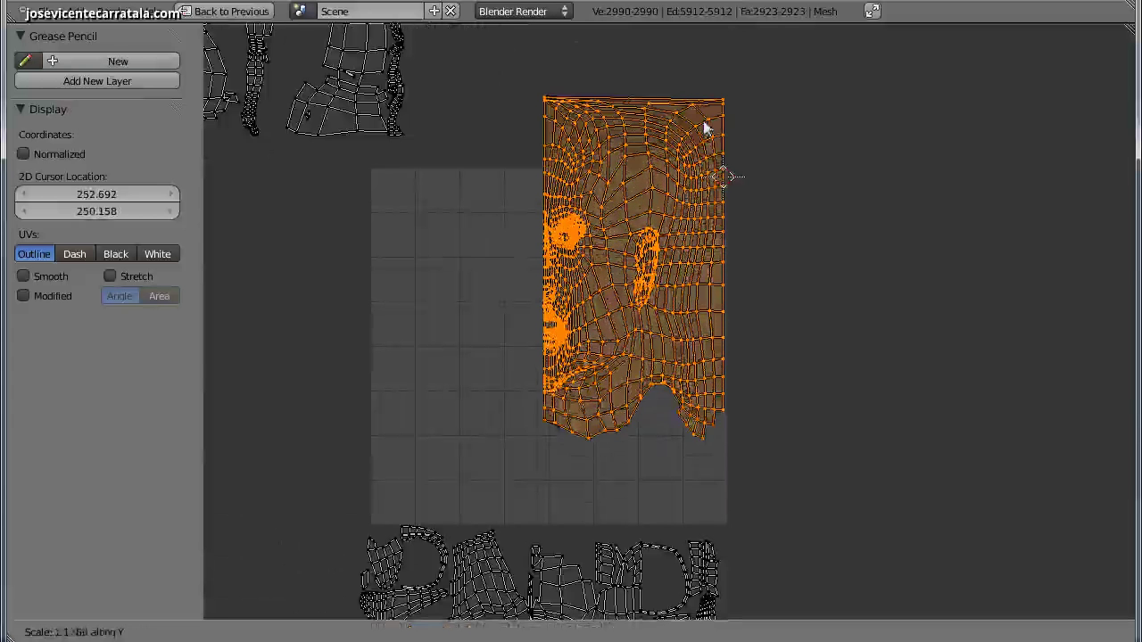
pyautogui.press('g')
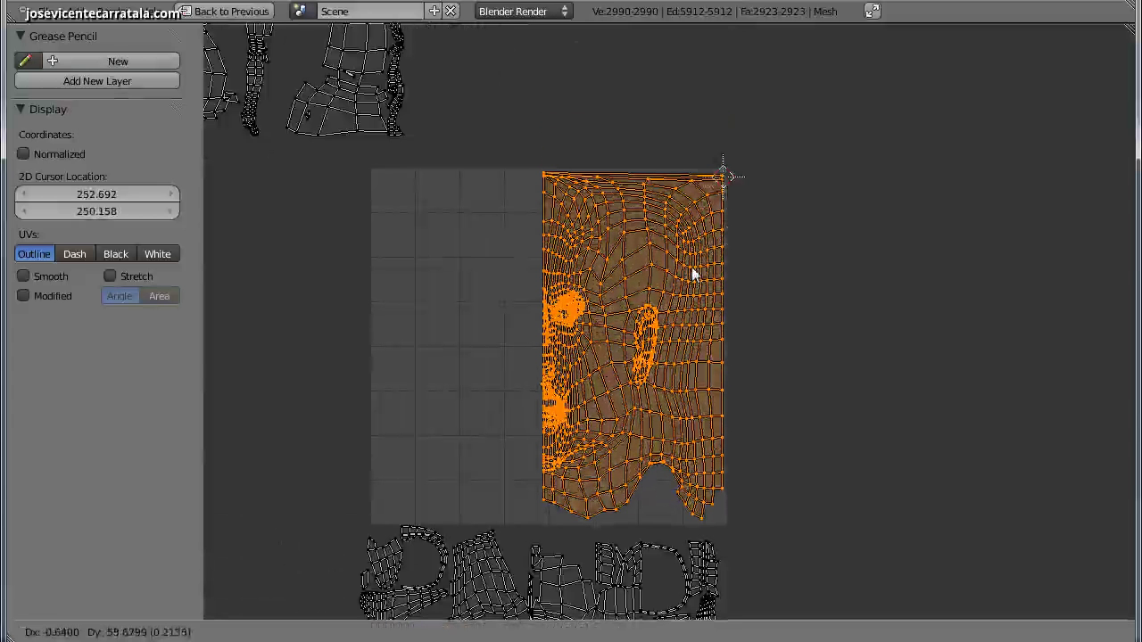
pyautogui.click(692, 267)
pyautogui.scroll(-3, 774, 260)
# Box-select the leg islands, scale them down, and place them in the square's lower left.
pyautogui.scroll(-2, 736, 333)
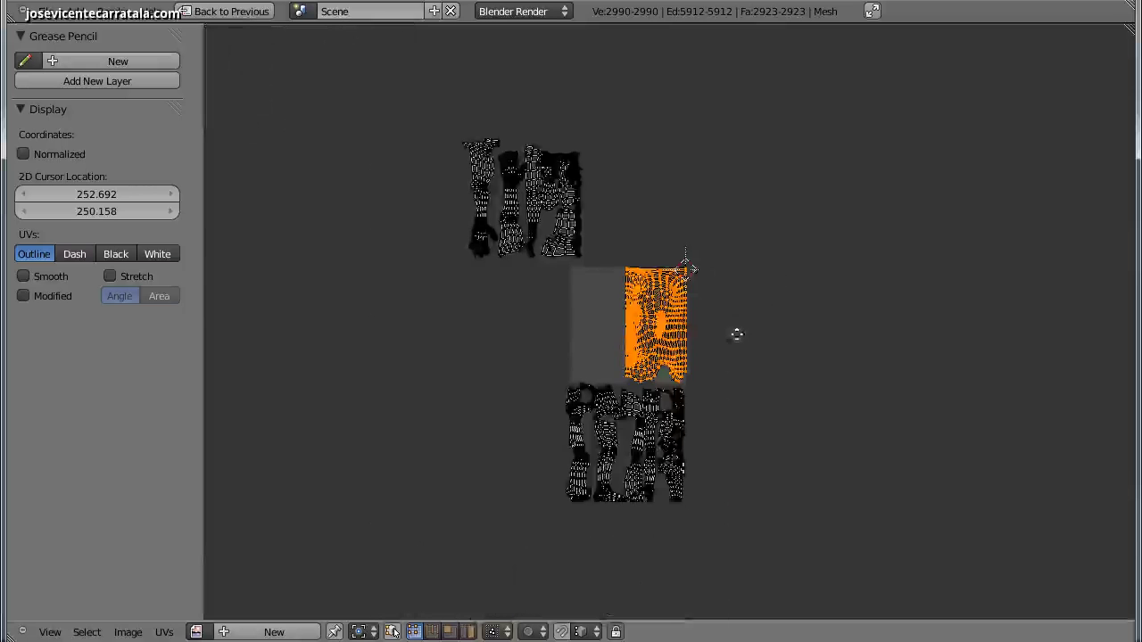
pyautogui.scroll(1, 718, 308)
pyautogui.scroll(2, 718, 308)
pyautogui.press('a')
pyautogui.press('b')
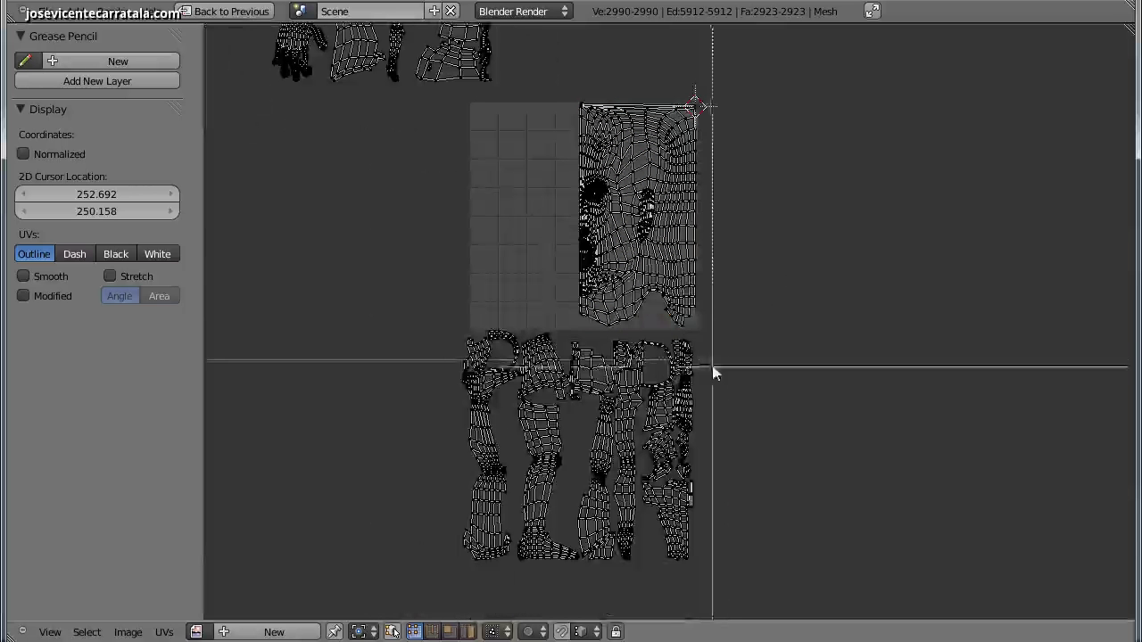
pyautogui.moveTo(709, 338); pyautogui.dragTo(417, 587)
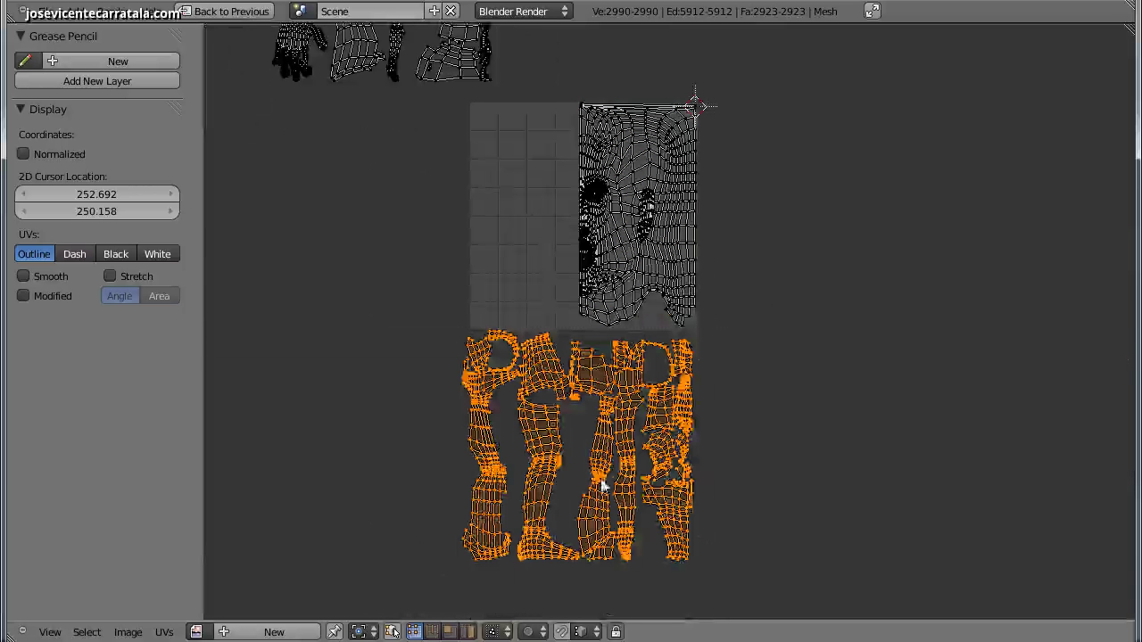
pyautogui.press('s')
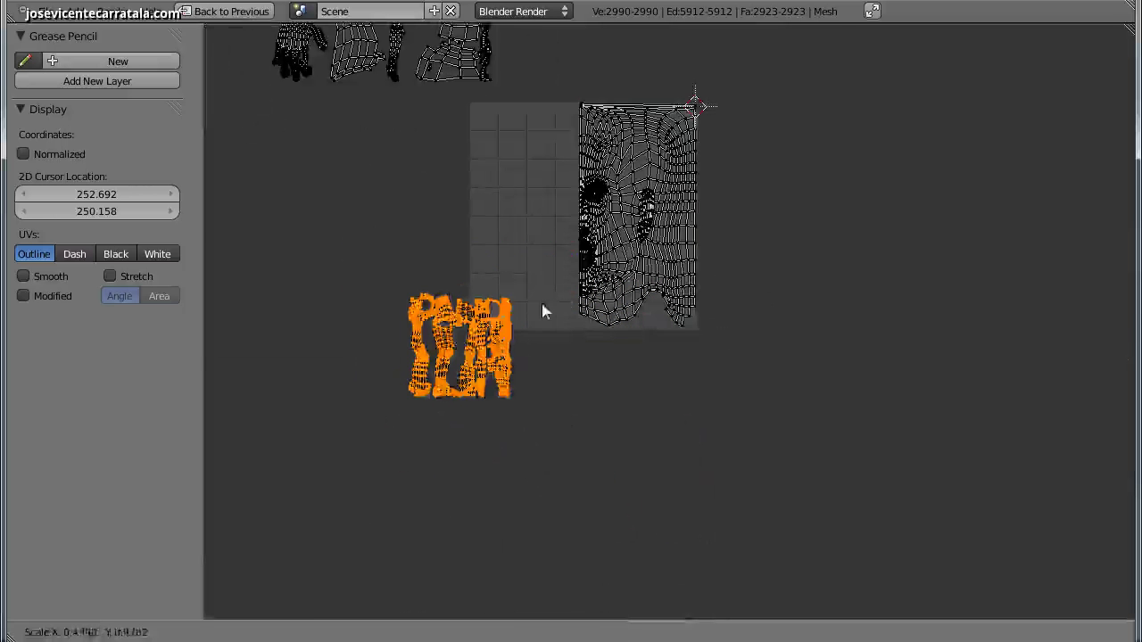
pyautogui.click(544, 311)
pyautogui.press('g')
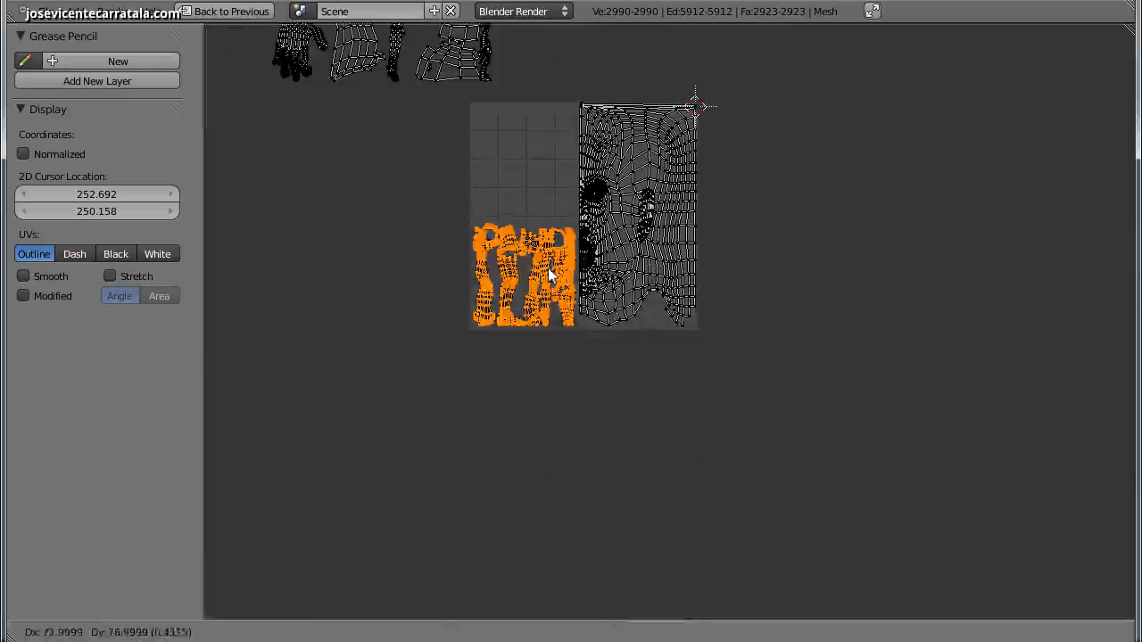
pyautogui.click(546, 272)
pyautogui.scroll(2, 567, 439)
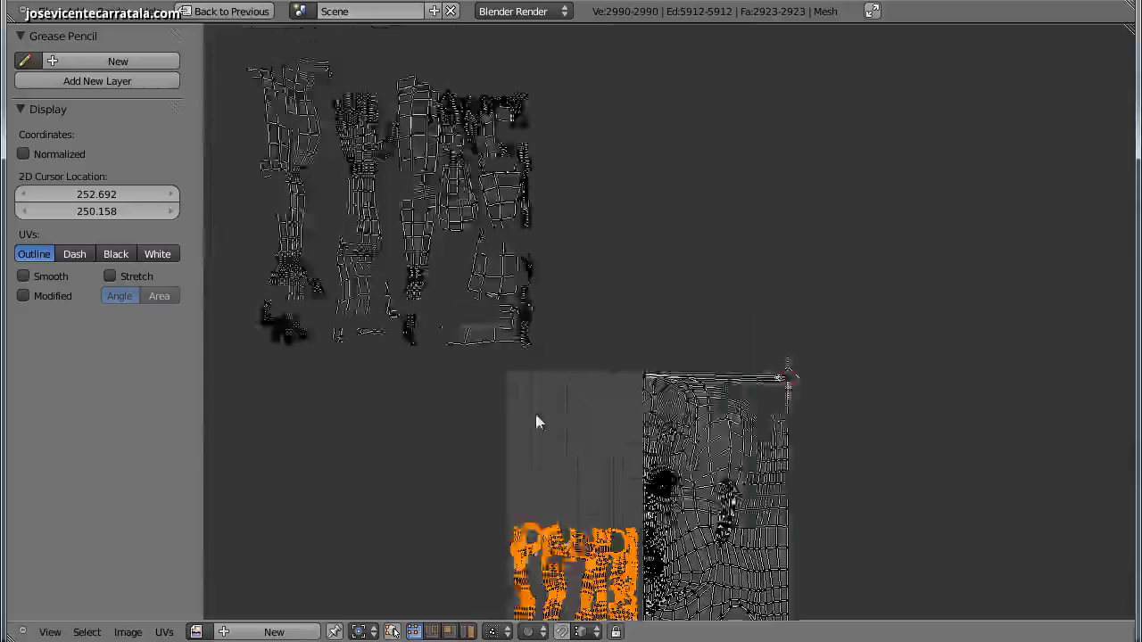
pyautogui.scroll(-2, 535, 409)
# Box-select the arm islands, shrink them, and move them into the square's upper left.
pyautogui.press('a')
pyautogui.press('b')
pyautogui.press('Escape')
pyautogui.press('b')
pyautogui.moveTo(581, 82); pyautogui.dragTo(306, 372)
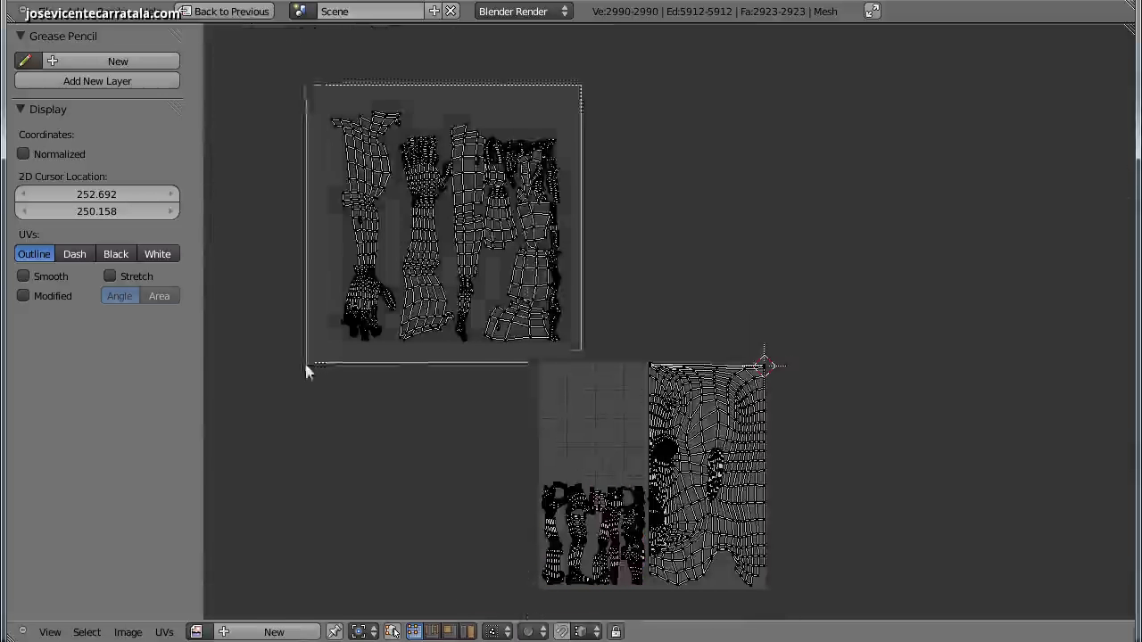
pyautogui.press('s')
pyautogui.click(496, 186)
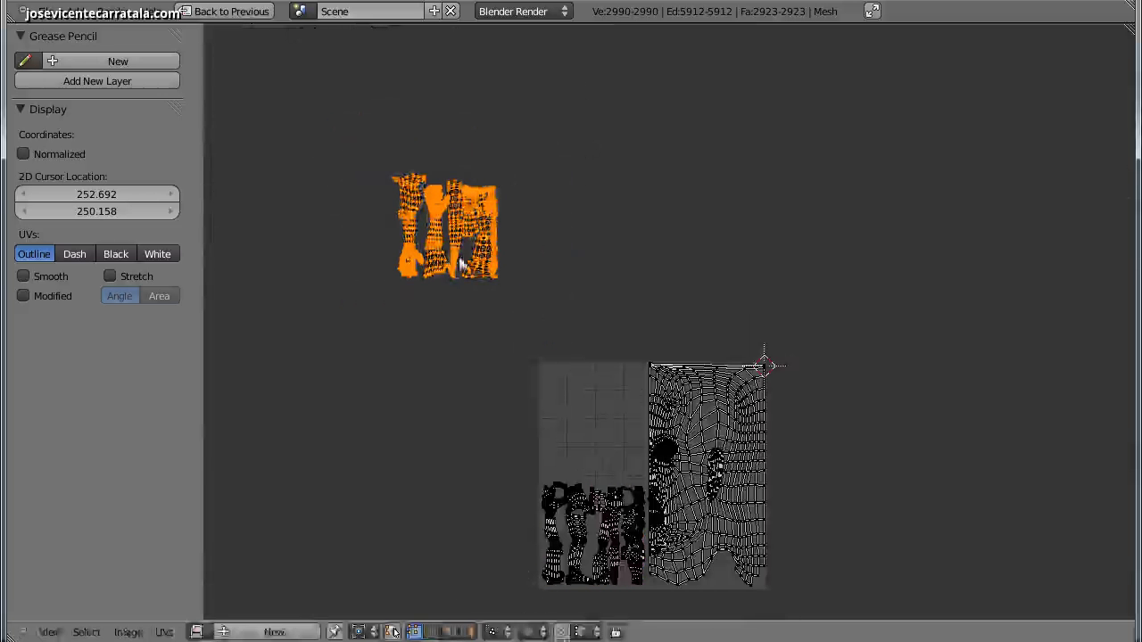
pyautogui.press('g')
pyautogui.click(633, 438)
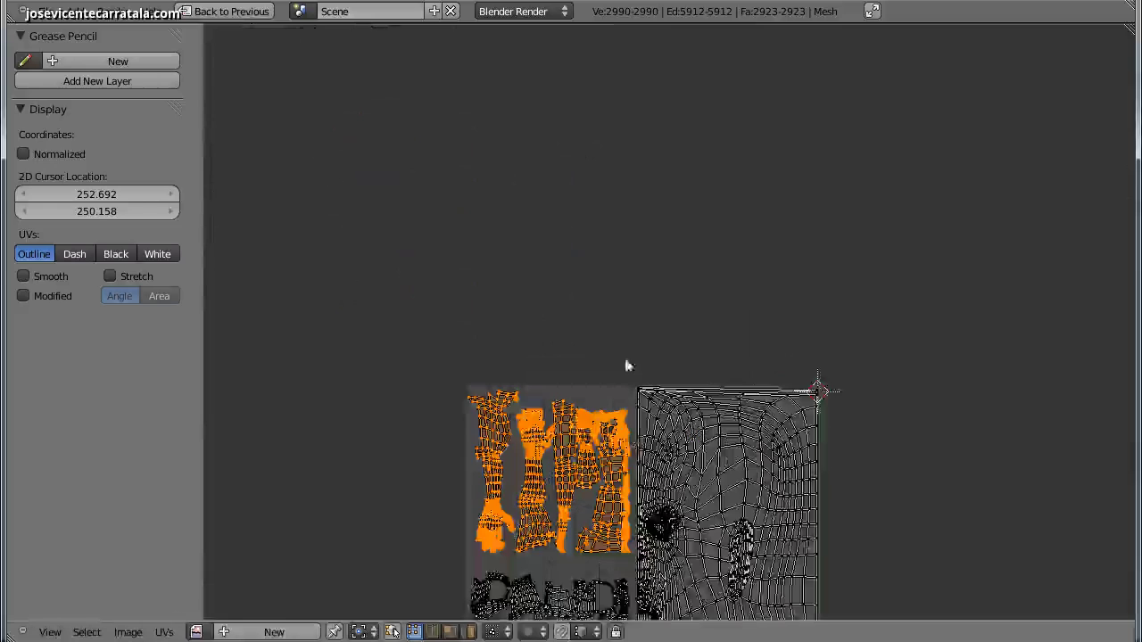
# Scale the arm islands and reposition them within the upper-left area.
pyautogui.scroll(5, 625, 366)
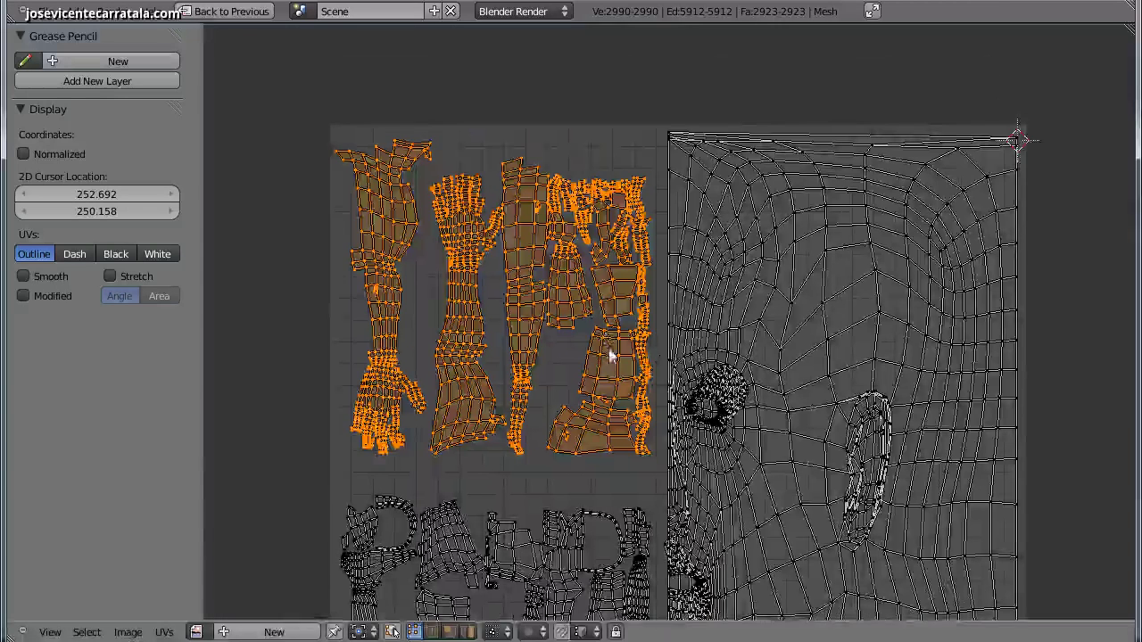
pyautogui.press('s')
pyautogui.press('Escape')
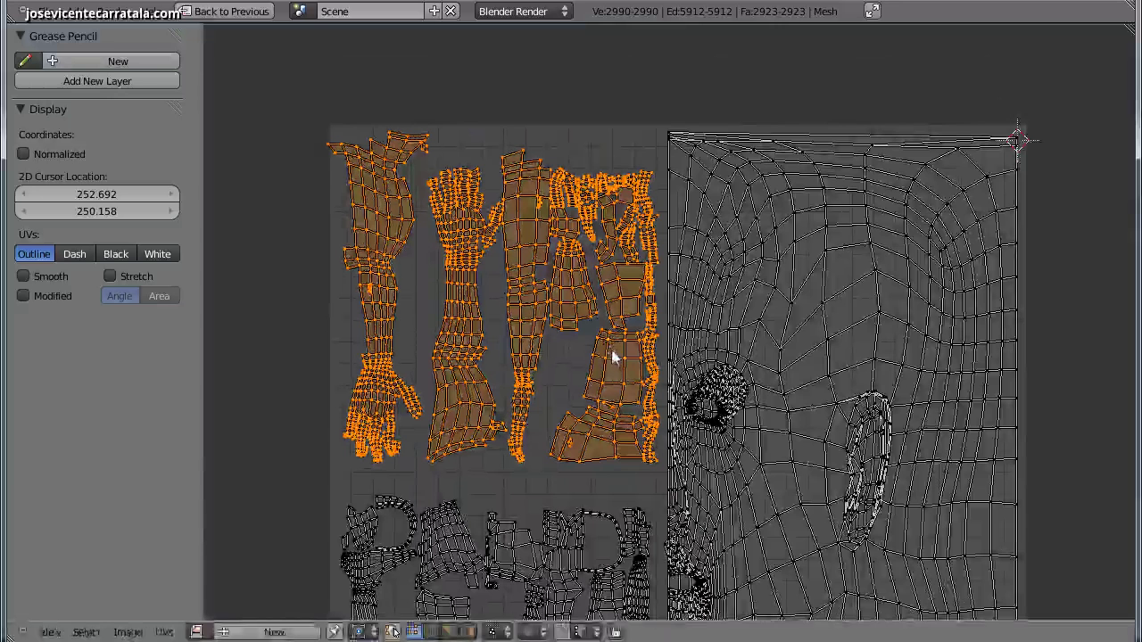
pyautogui.press('g')
pyautogui.click(611, 351)
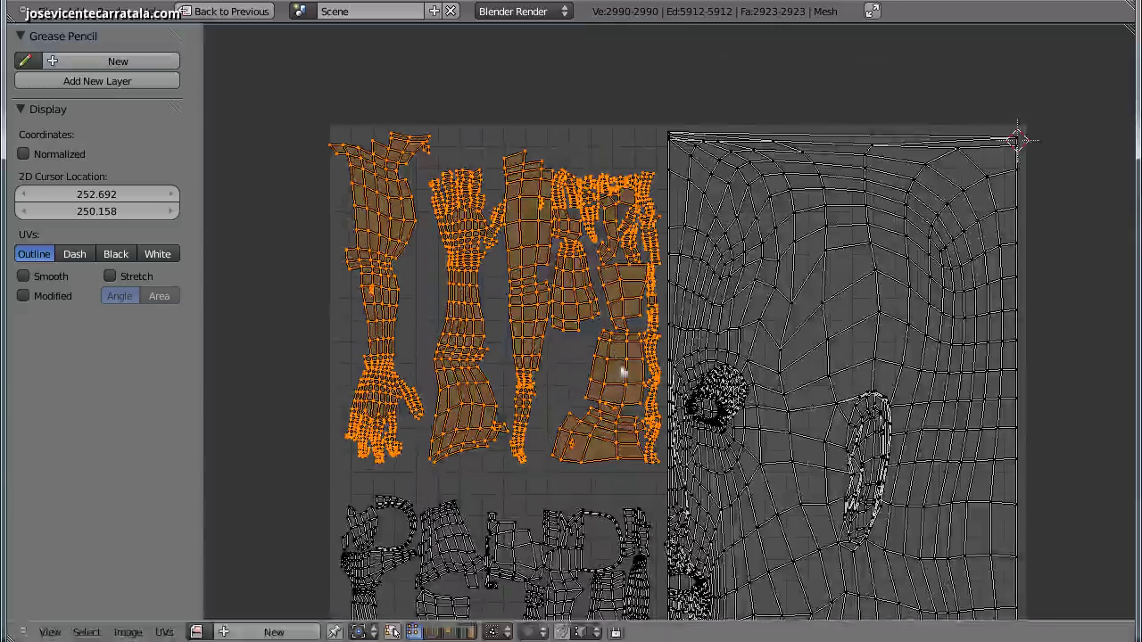
pyautogui.moveTo(619, 370); pyautogui.dragTo(624, 308, button='middle')
# Stretch the arm islands vertically and settle them into the top-left quarter above the legs.
pyautogui.press('s')
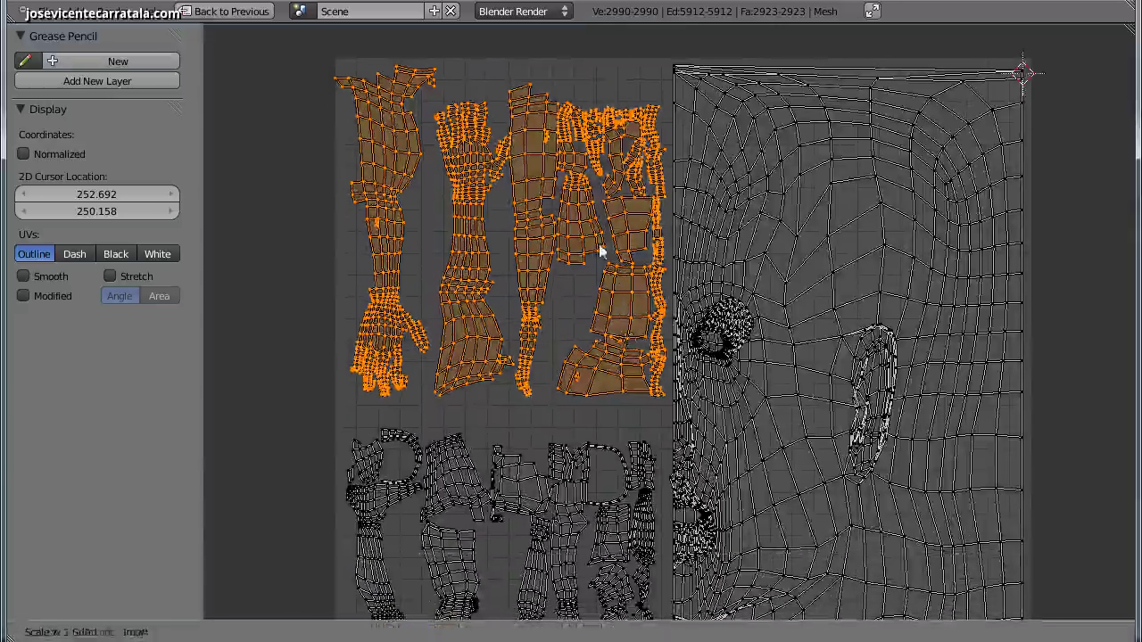
pyautogui.press('y')
pyautogui.click(608, 234)
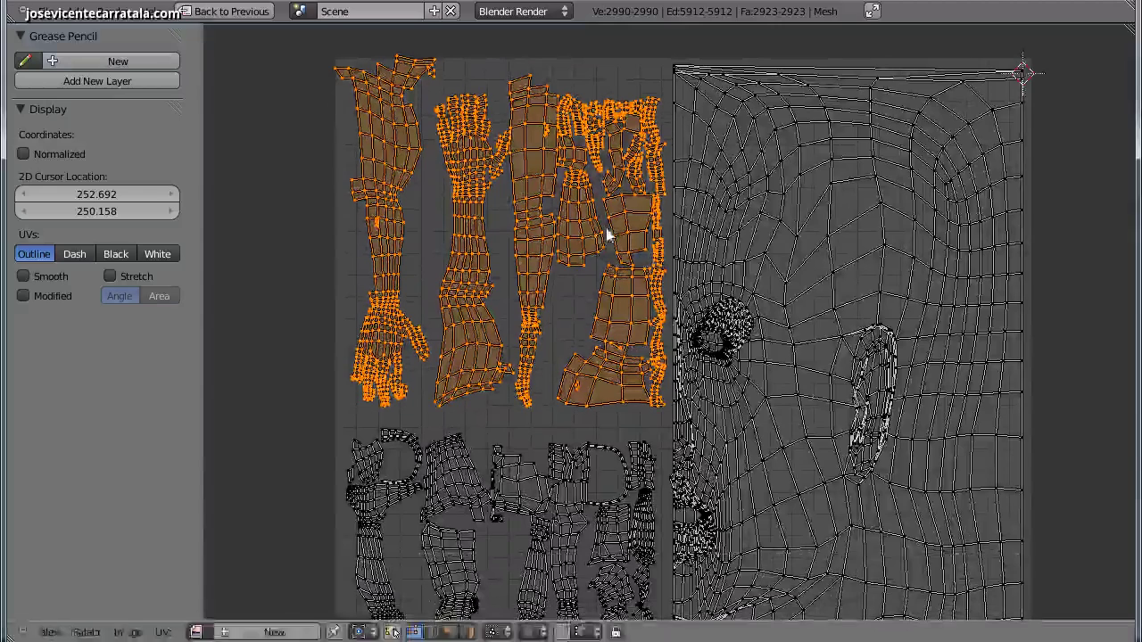
pyautogui.press('g')
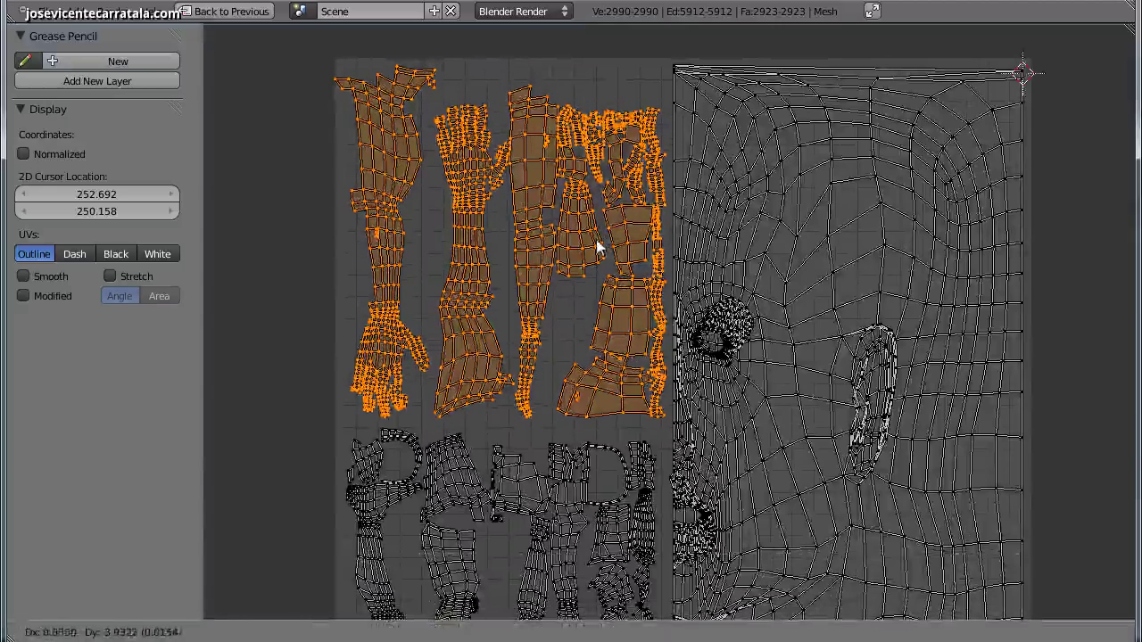
pyautogui.click(595, 239)
pyautogui.moveTo(596, 239); pyautogui.dragTo(599, 43, button='middle')
pyautogui.scroll(1, 599, 42)
pyautogui.scroll(-1, 594, 306)
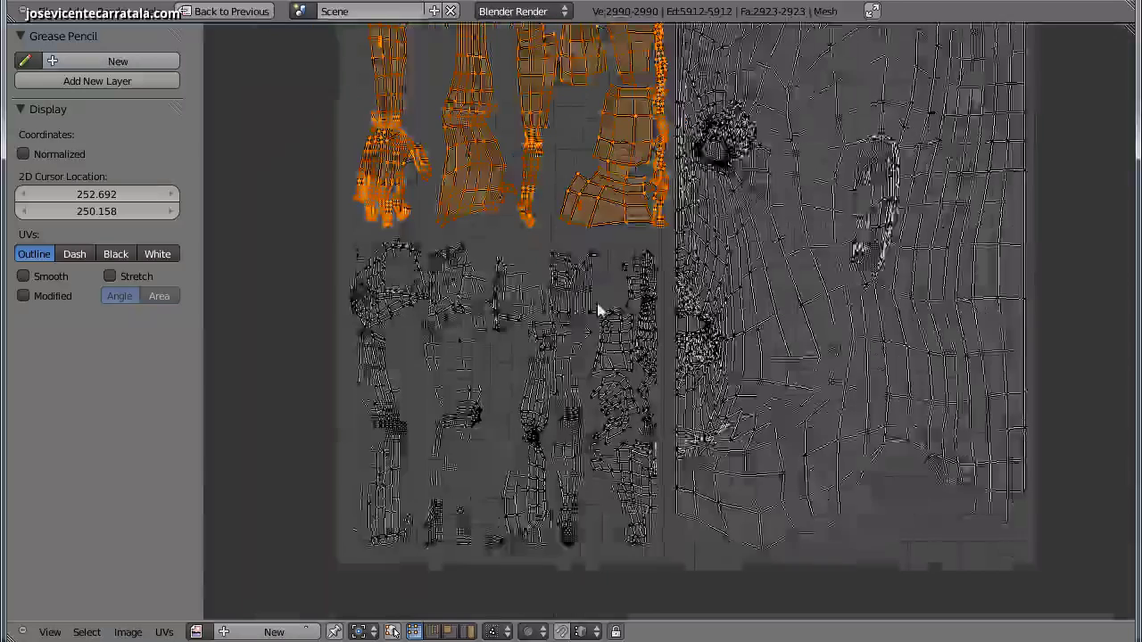
pyautogui.scroll(-1, 598, 310)
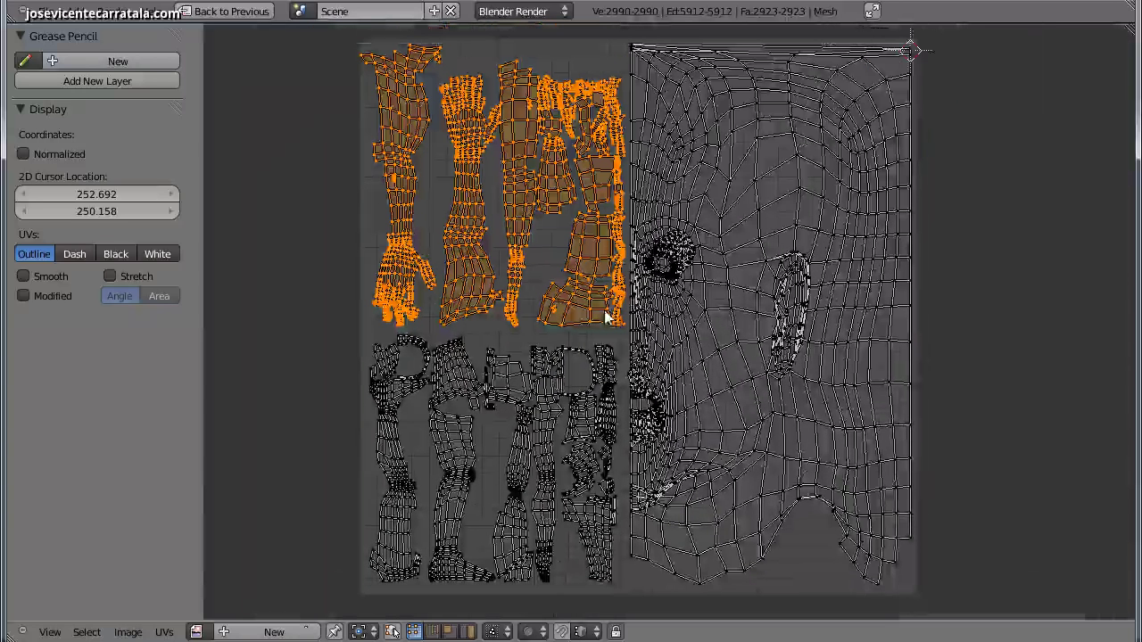